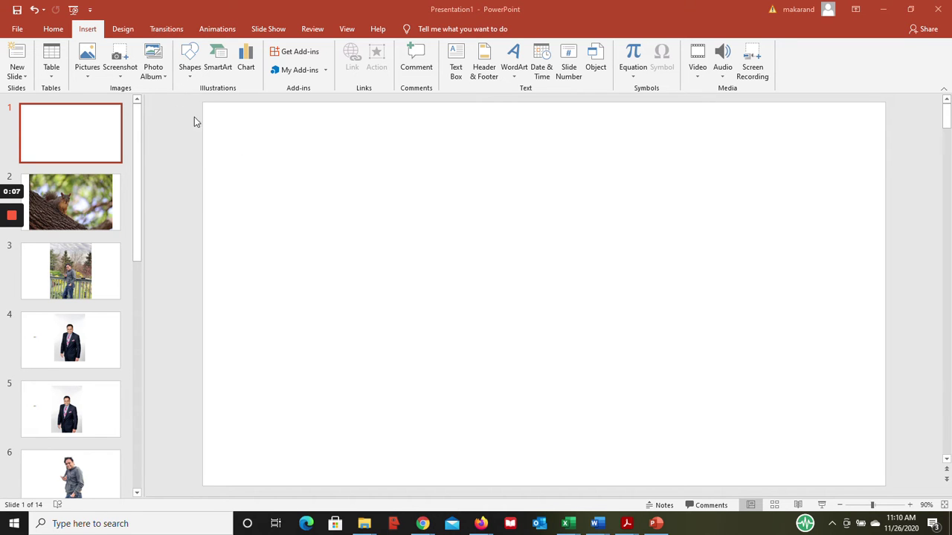
# - Insert the solo portrait in the dark suit from C:\transparent background onto the blank first slide
pyautogui.click(87, 80)
pyautogui.click(104, 104)
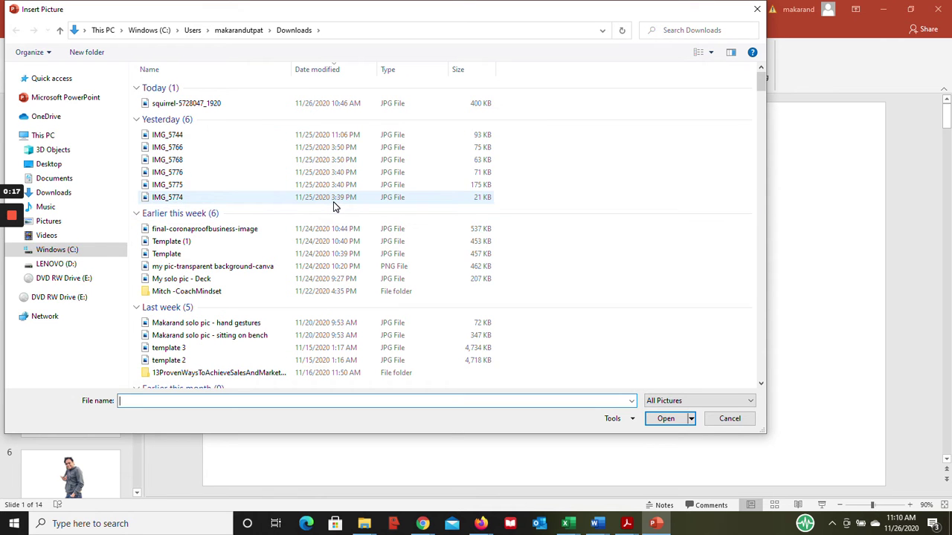
pyautogui.write('C:\\transparent background')
pyautogui.press('Return')
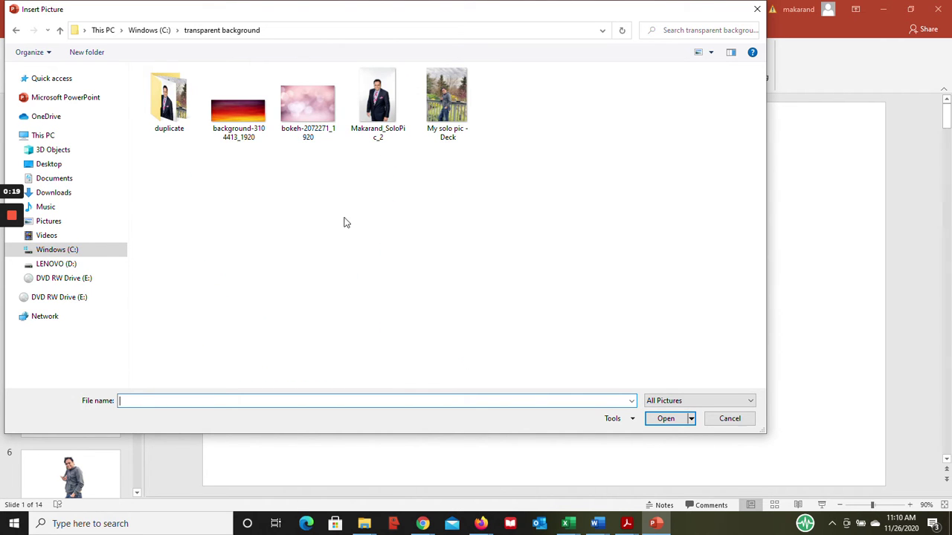
pyautogui.click(377, 100)
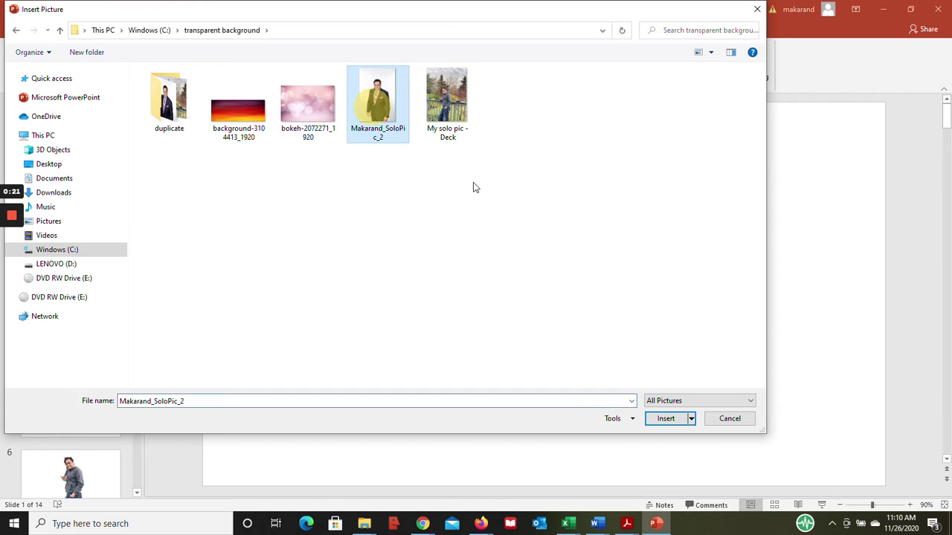
pyautogui.click(666, 418)
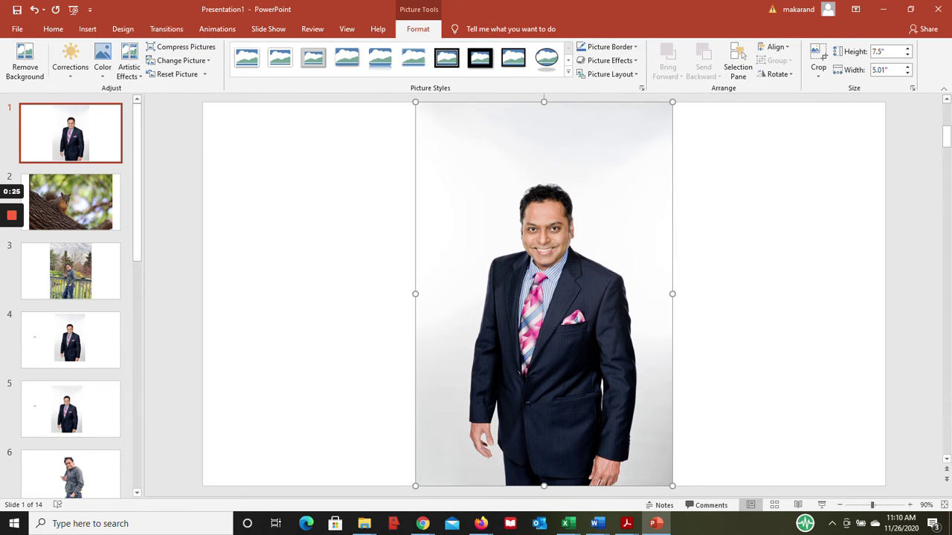
pyautogui.click(358, 269)
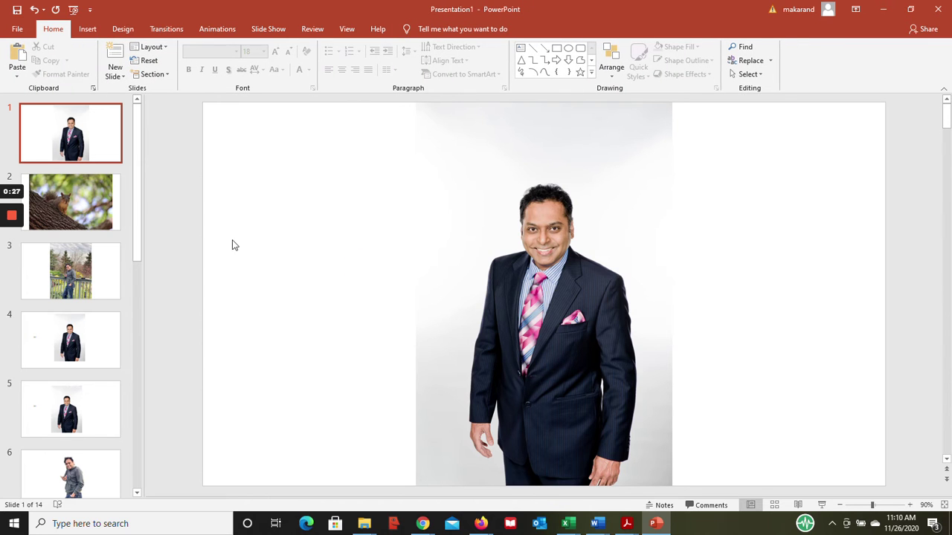
# - Remove the portrait's background with the removal frame covering the whole figure and some space above the head, and keep the changes
pyautogui.click(513, 272)
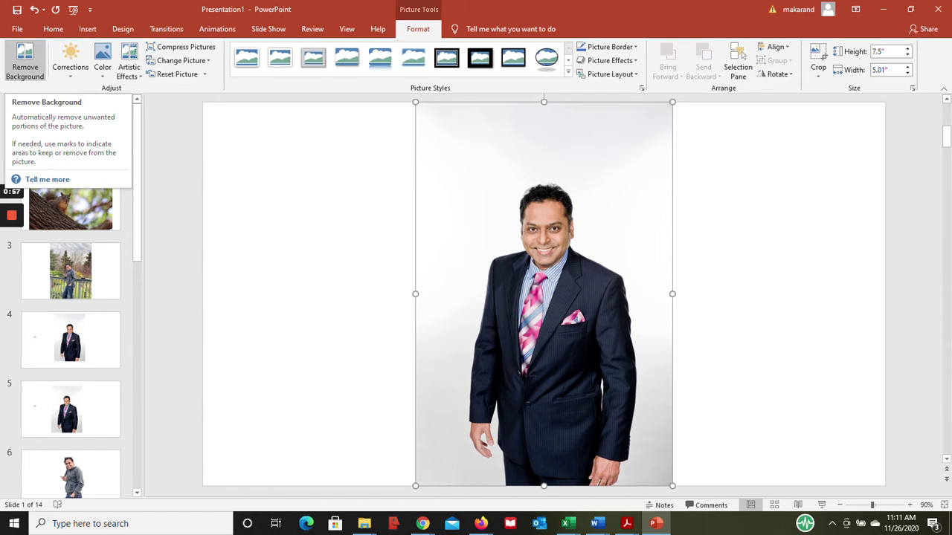
pyautogui.click(24, 63)
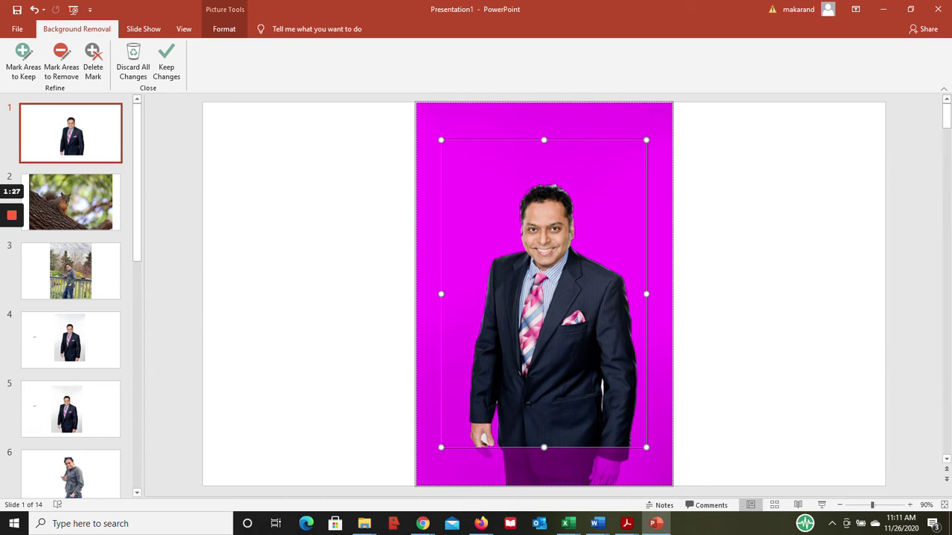
pyautogui.moveTo(620, 140); pyautogui.dragTo(620, 179)
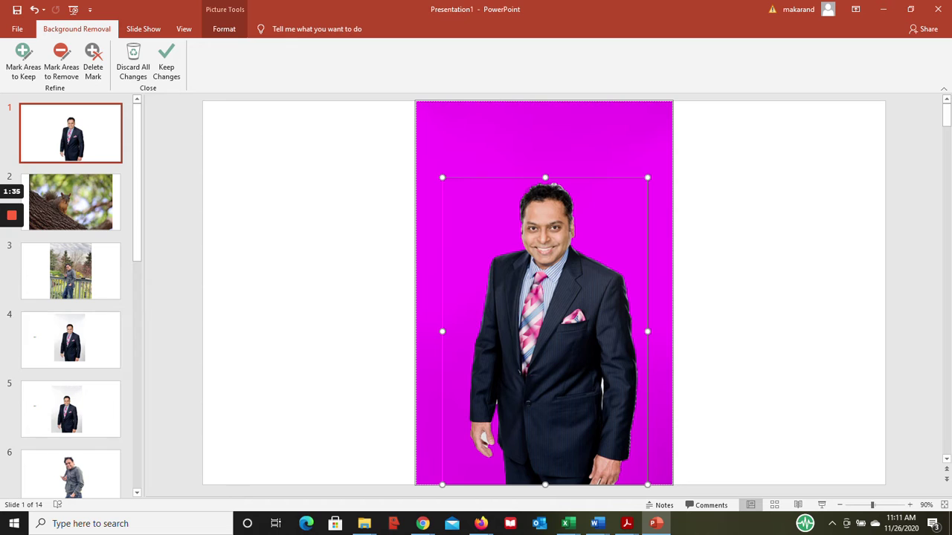
pyautogui.moveTo(544, 177); pyautogui.dragTo(549, 143)
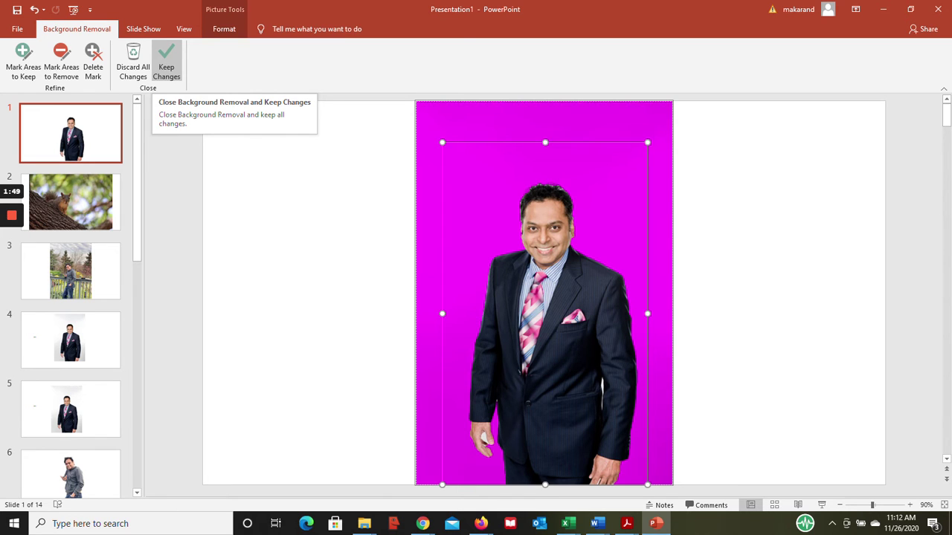
pyautogui.click(167, 62)
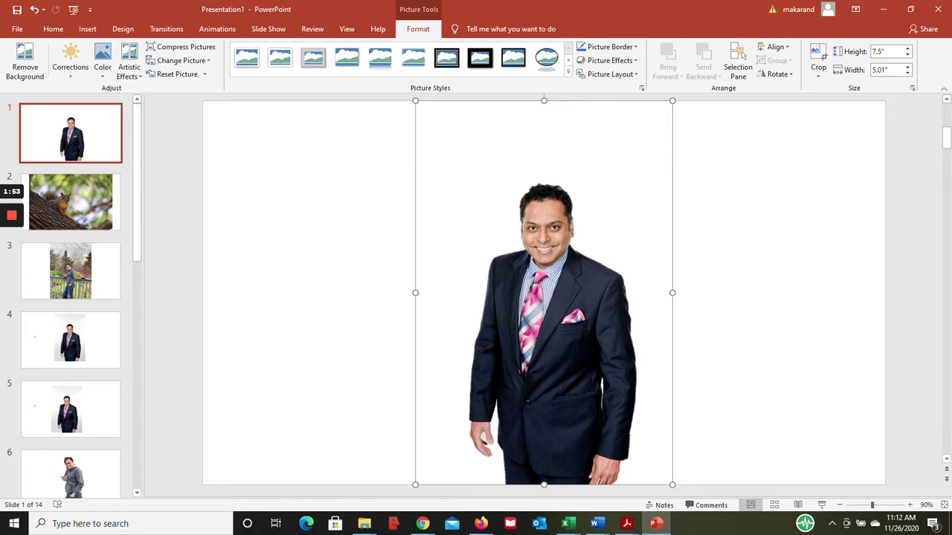
# - Reopen the portrait's background removal, raise the frame's upper edge slightly above the hair, and keep the changes
pyautogui.click(24, 63)
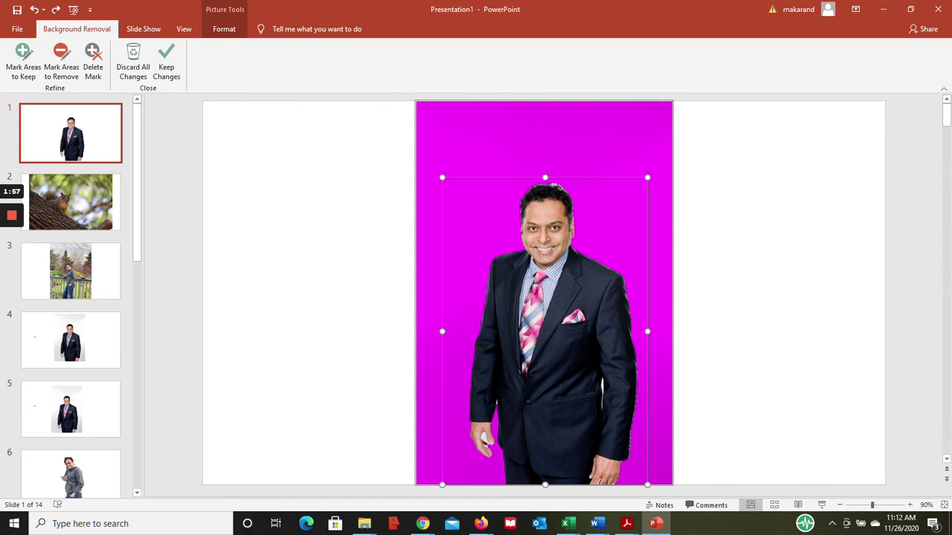
pyautogui.moveTo(545, 178); pyautogui.dragTo(545, 161)
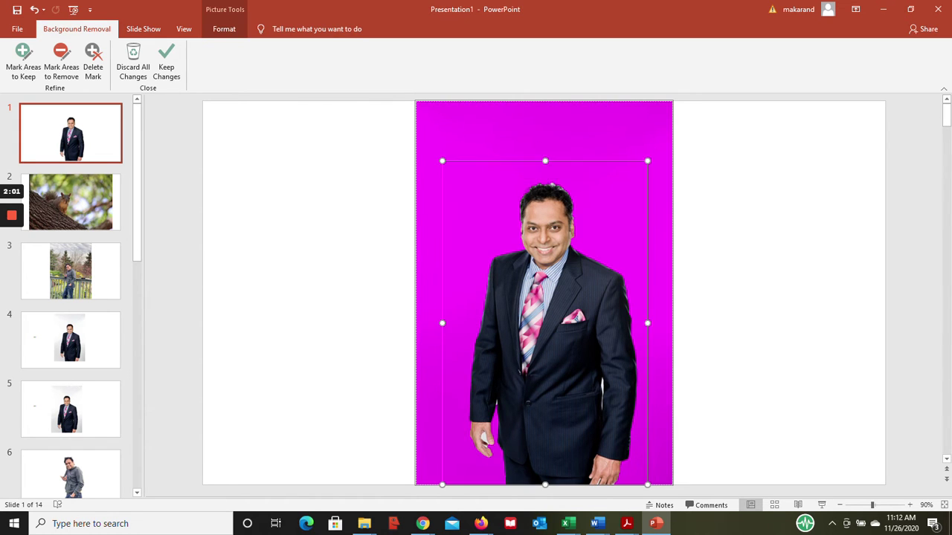
pyautogui.click(166, 63)
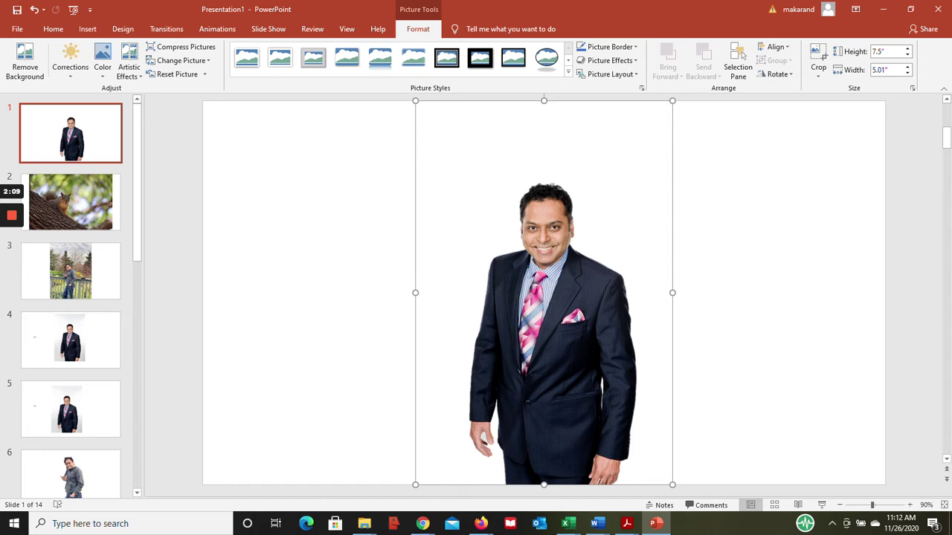
# - Undo the background removal changes on the portrait
pyautogui.click(25, 61)
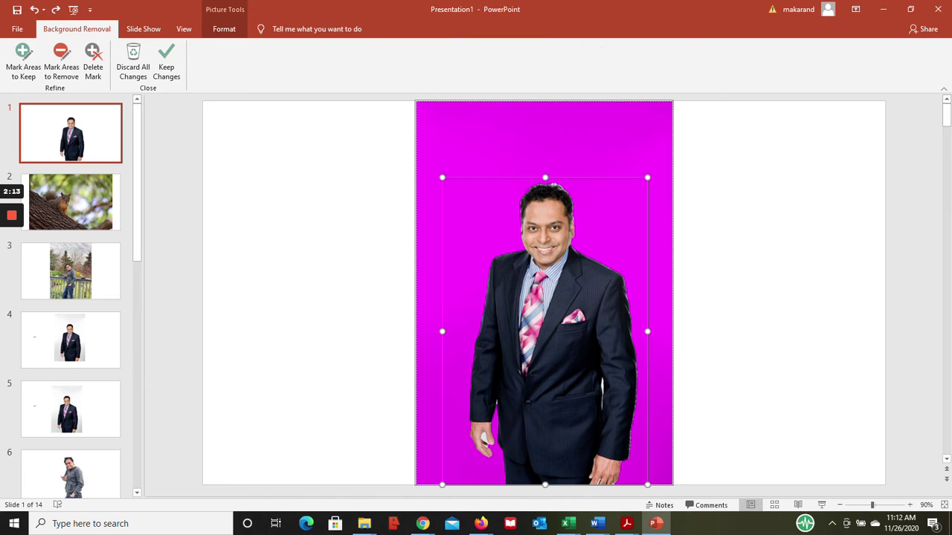
pyautogui.moveTo(545, 331); pyautogui.dragTo(544, 293)
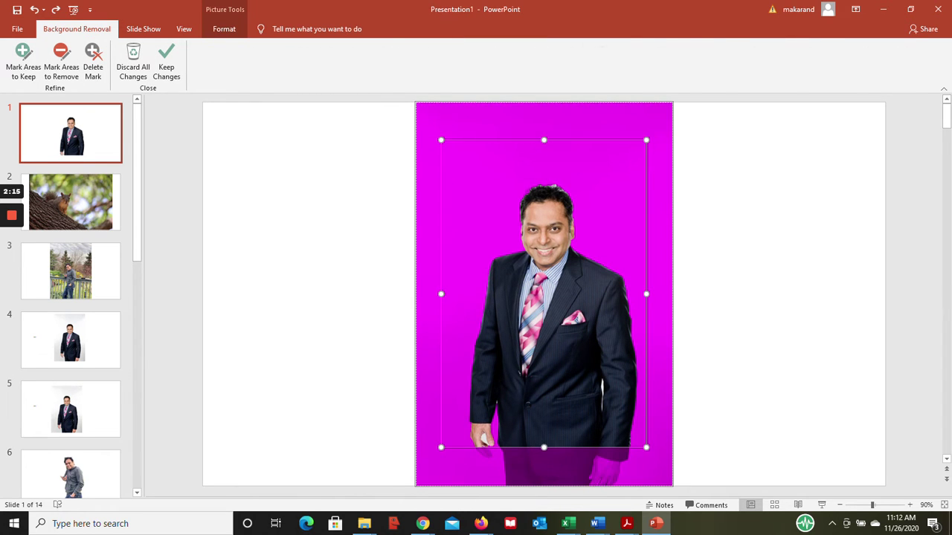
pyautogui.press('Escape')
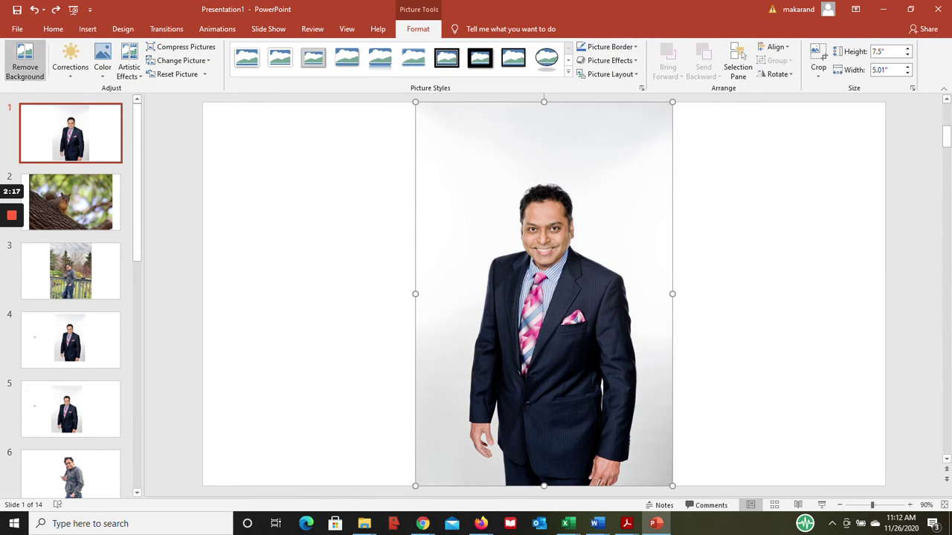
# - Start removing the portrait's background again and mark the trousers and the hands' lower area as parts to keep
pyautogui.click(24, 63)
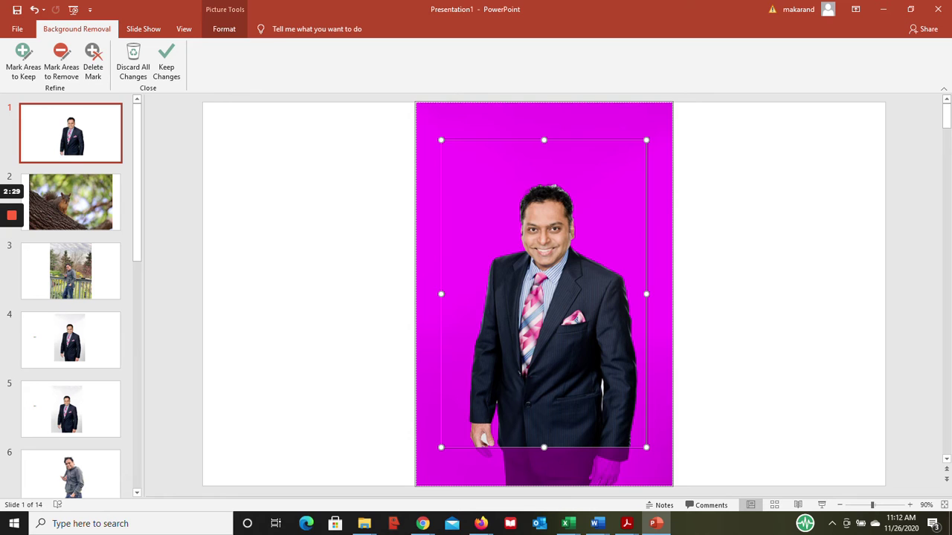
pyautogui.click(23, 61)
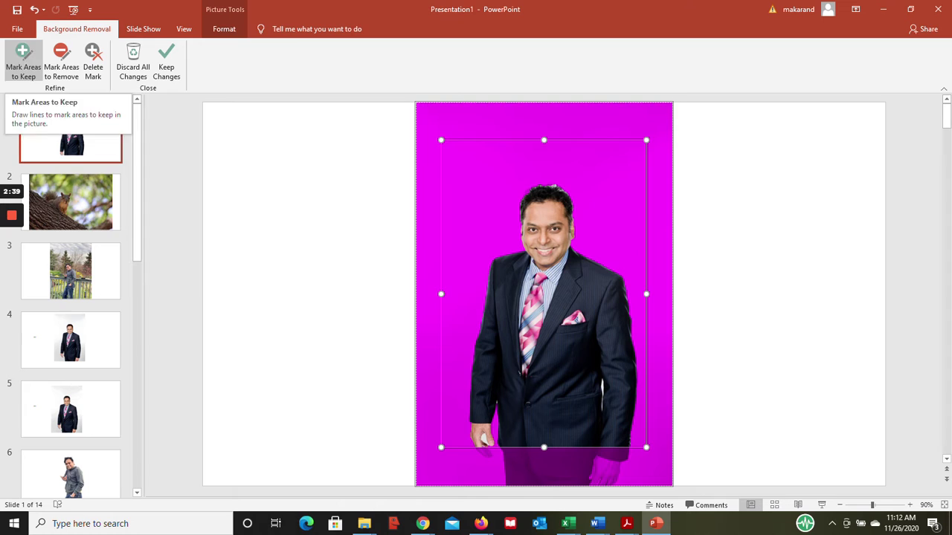
pyautogui.click(25, 72)
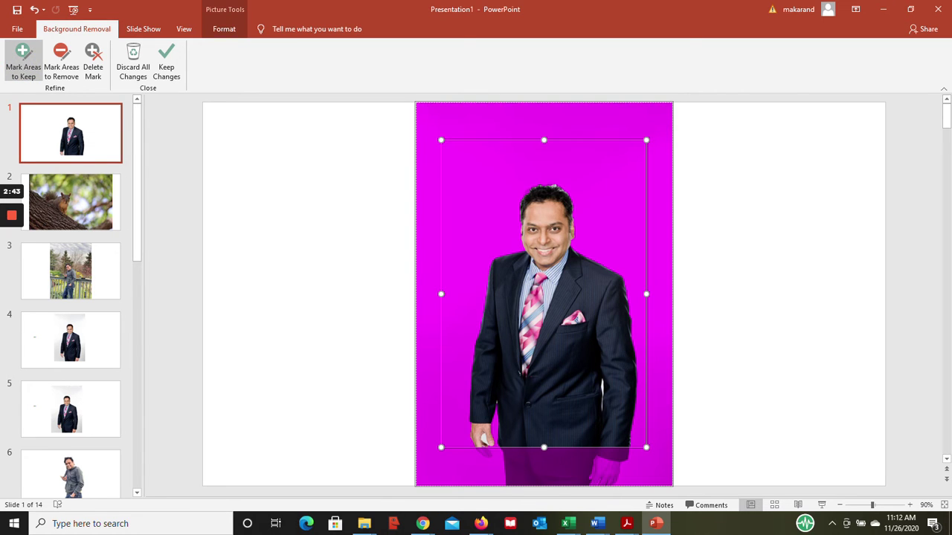
pyautogui.moveTo(509, 450); pyautogui.dragTo(625, 449)
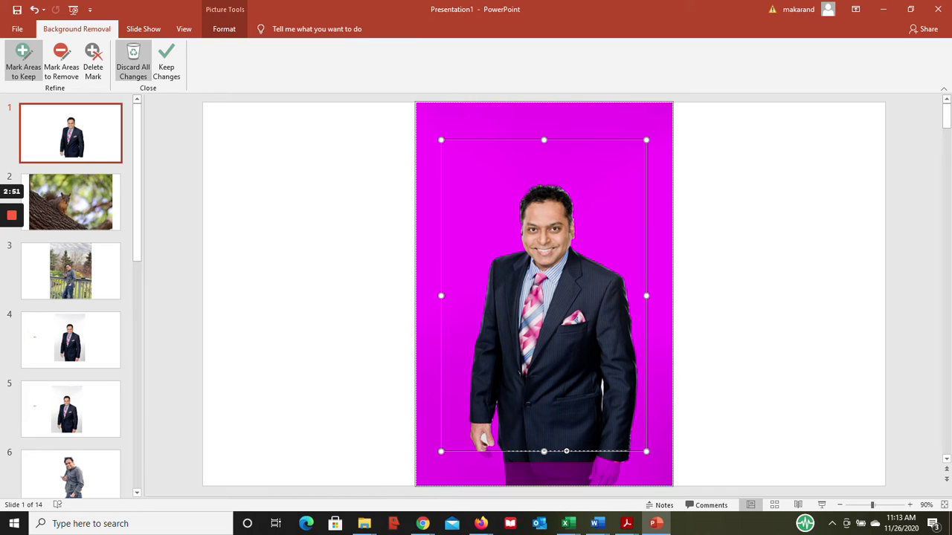
pyautogui.click(23, 62)
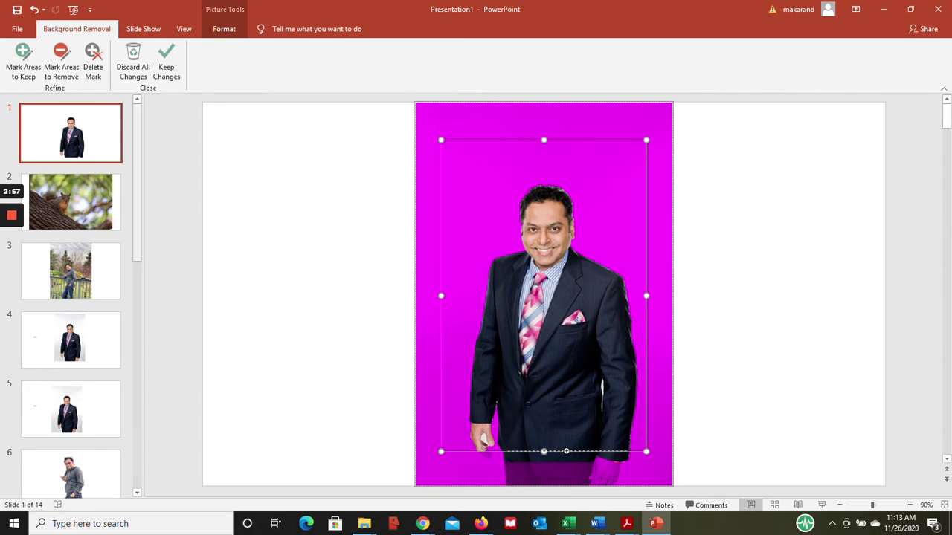
pyautogui.click(22, 60)
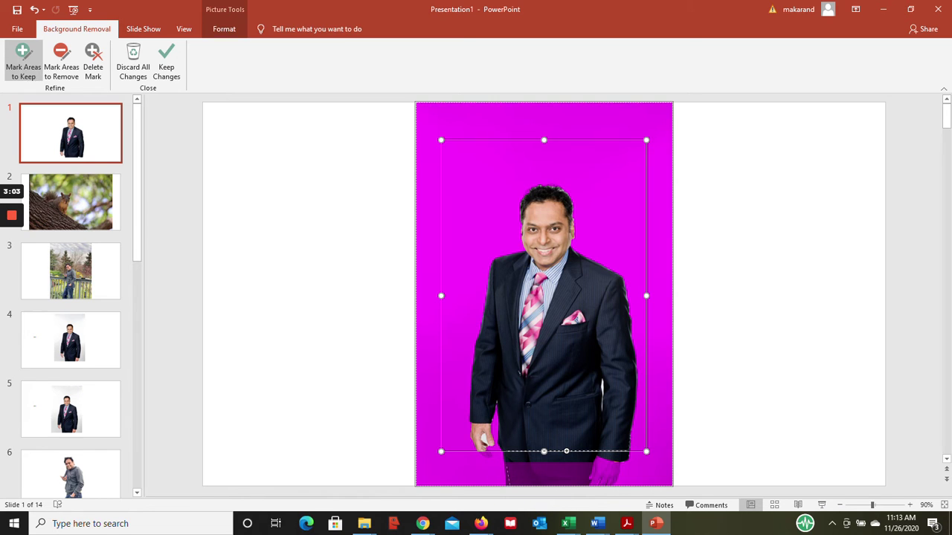
pyautogui.moveTo(544, 450); pyautogui.dragTo(543, 484)
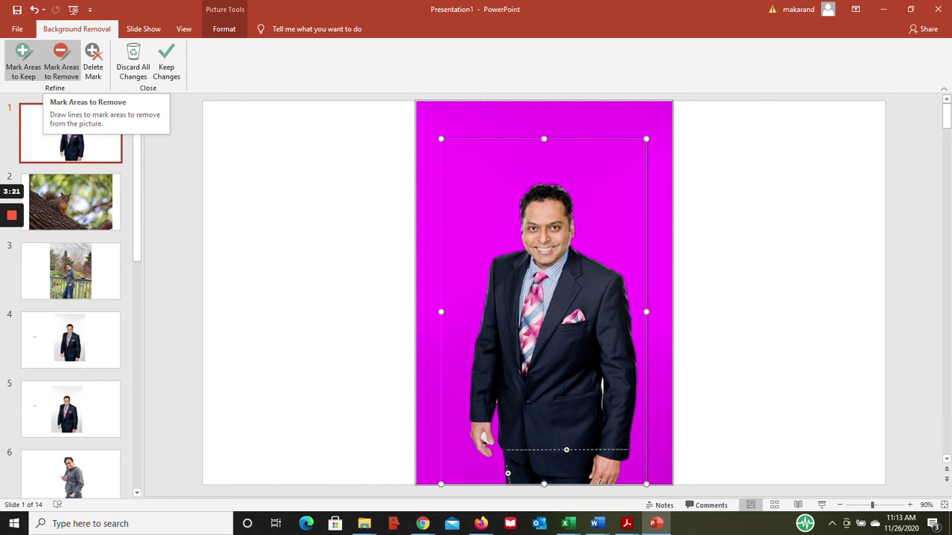
# - Mark the background spot between the fingers of the lowered hand for removal and keep the background removal changes
pyautogui.click(61, 63)
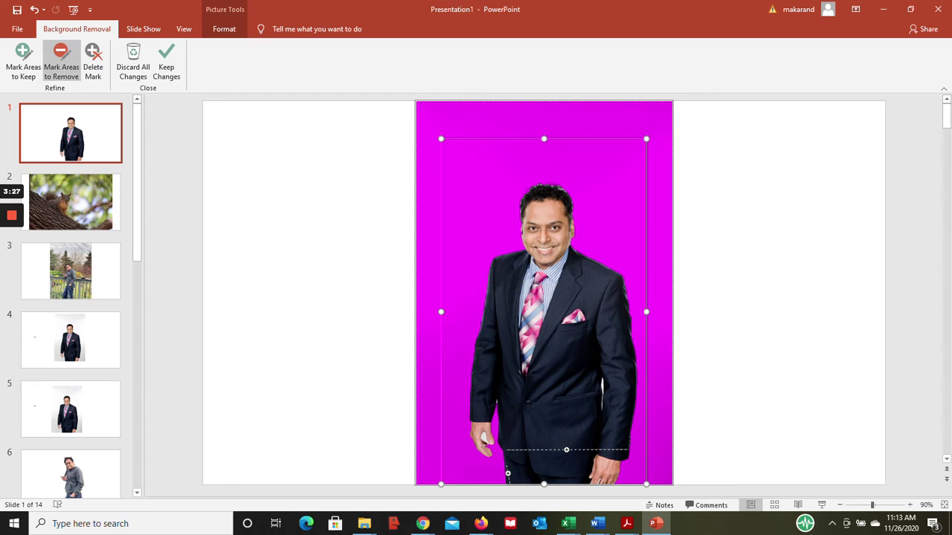
pyautogui.click(483, 436)
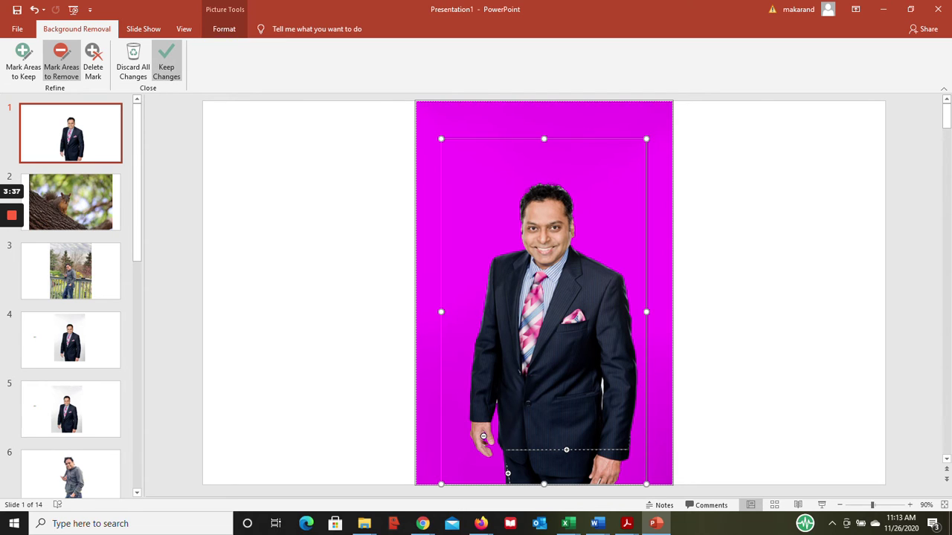
pyautogui.click(166, 63)
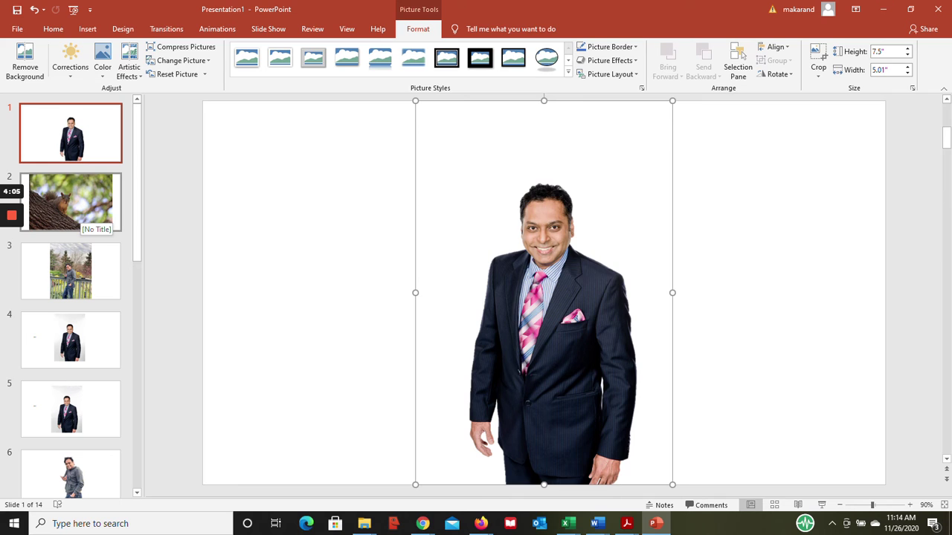
# - Start removing the background of the squirrel picture on slide 2 and narrow the removal frame to just beyond the squirrel's head
pyautogui.click(86, 215)
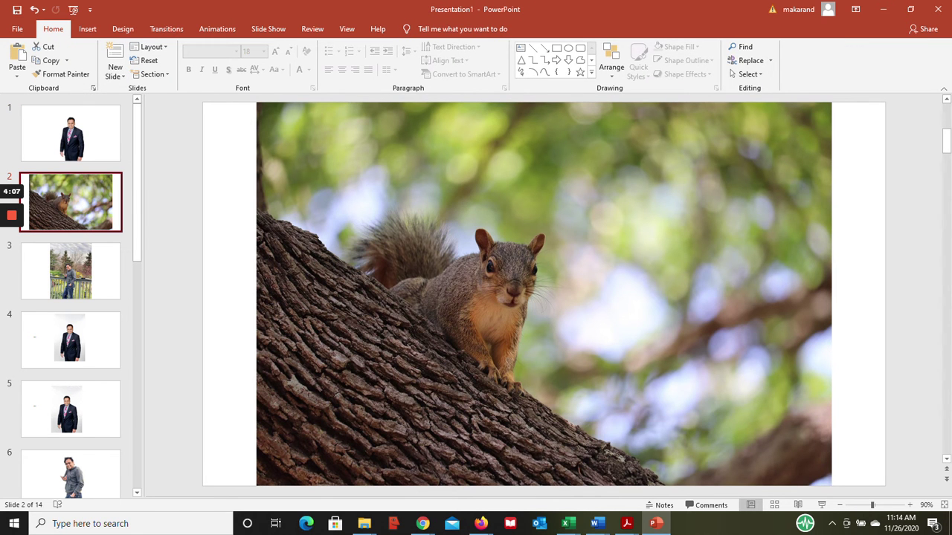
pyautogui.doubleClick(543, 294)
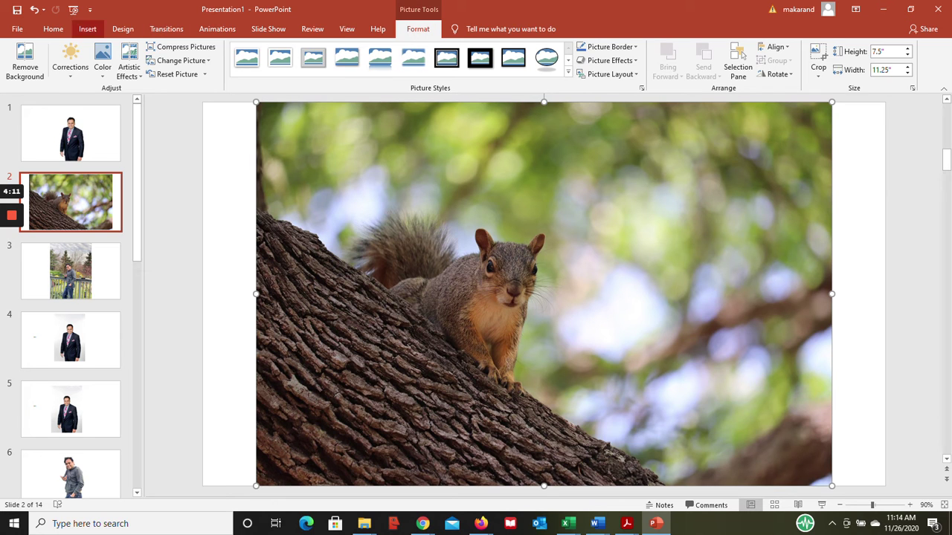
pyautogui.click(25, 63)
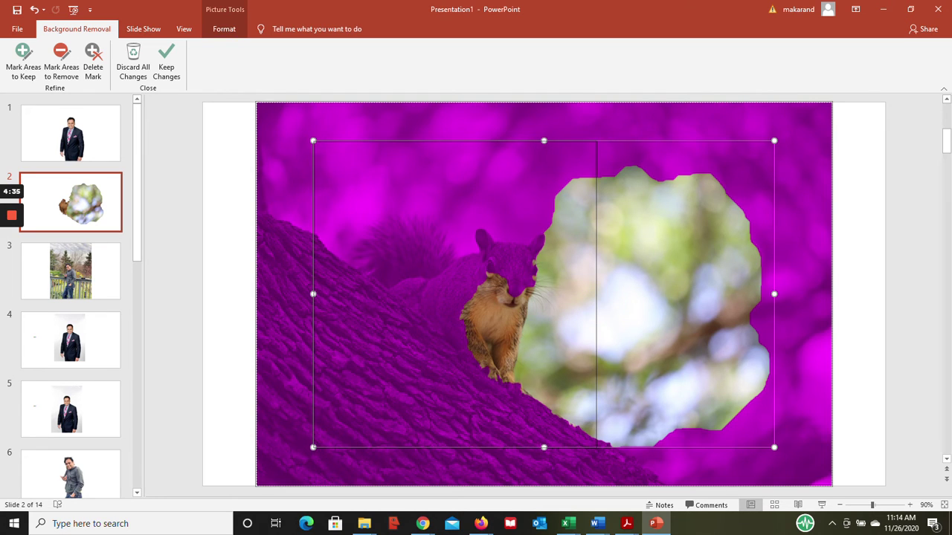
pyautogui.moveTo(774, 294); pyautogui.dragTo(596, 294)
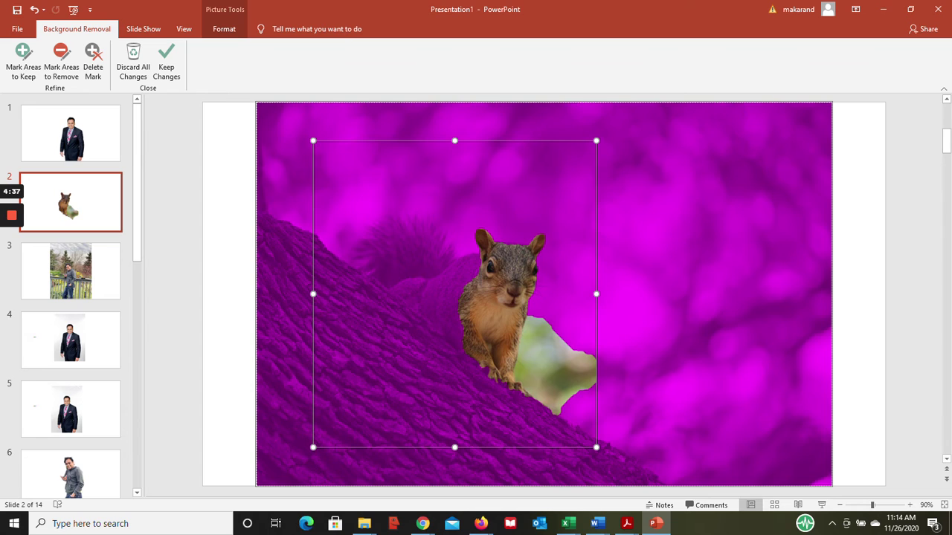
# - Mark for removal the blurred patch beside the squirrel's front legs and the tree trunk along its upper edge
pyautogui.click(61, 63)
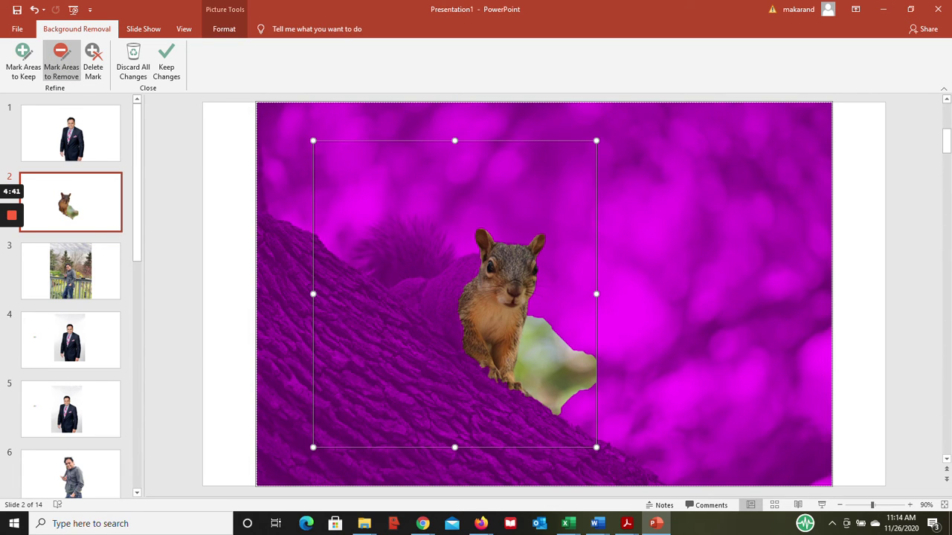
pyautogui.moveTo(526, 318); pyautogui.dragTo(513, 381)
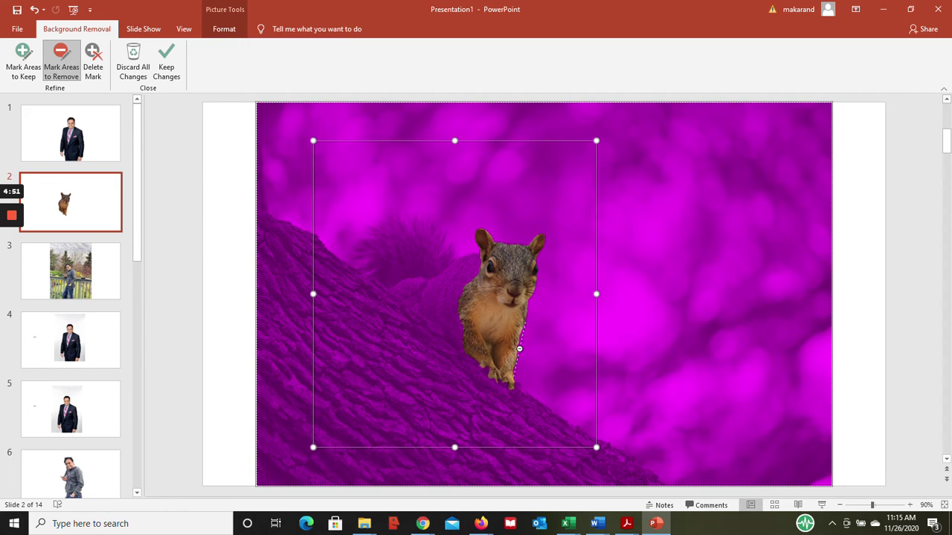
pyautogui.click(61, 62)
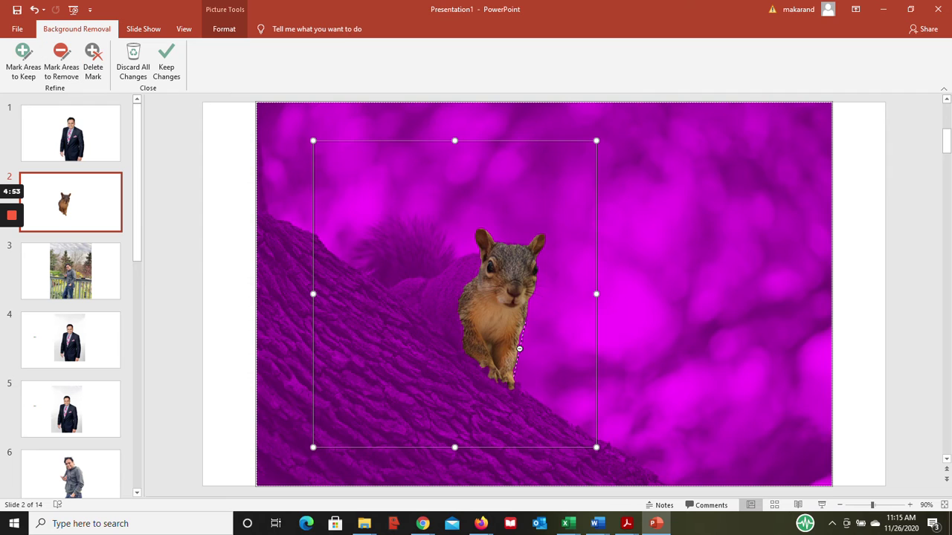
pyautogui.click(61, 59)
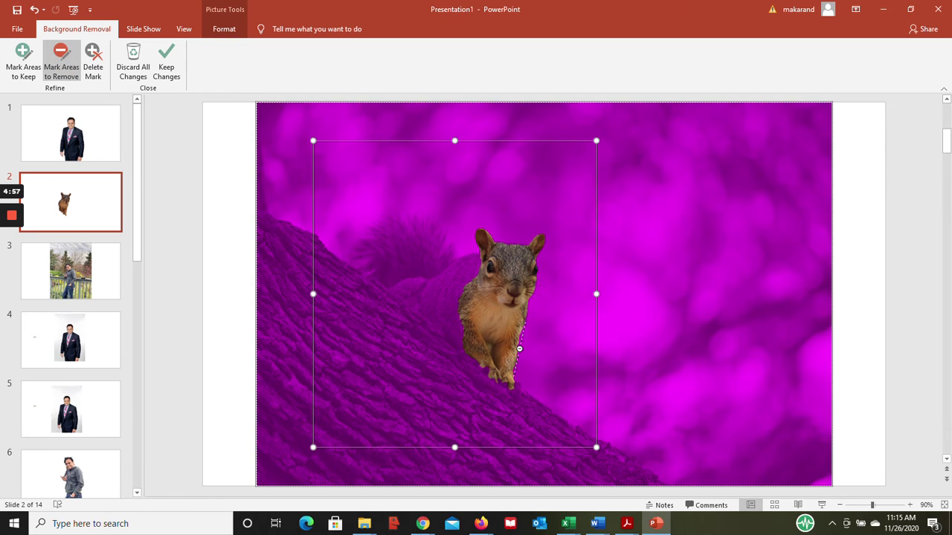
pyautogui.moveTo(318, 241)
pyautogui.mouseDown()
pyautogui.moveTo(347, 280)
pyautogui.moveTo(595, 446)
pyautogui.mouseUp()
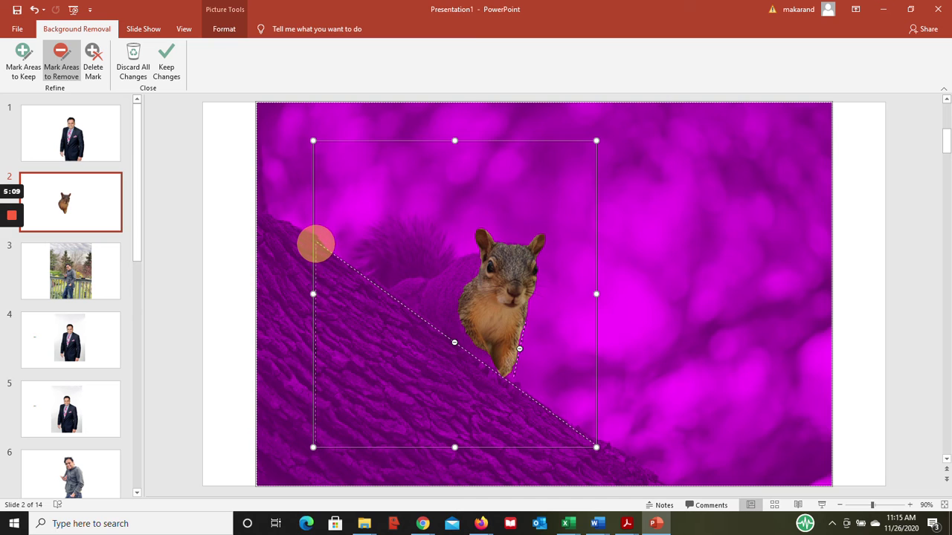
# - Mark the tree trunk for removal along the left and bottom sides of the removal frame
pyautogui.moveTo(315, 244); pyautogui.dragTo(315, 244)
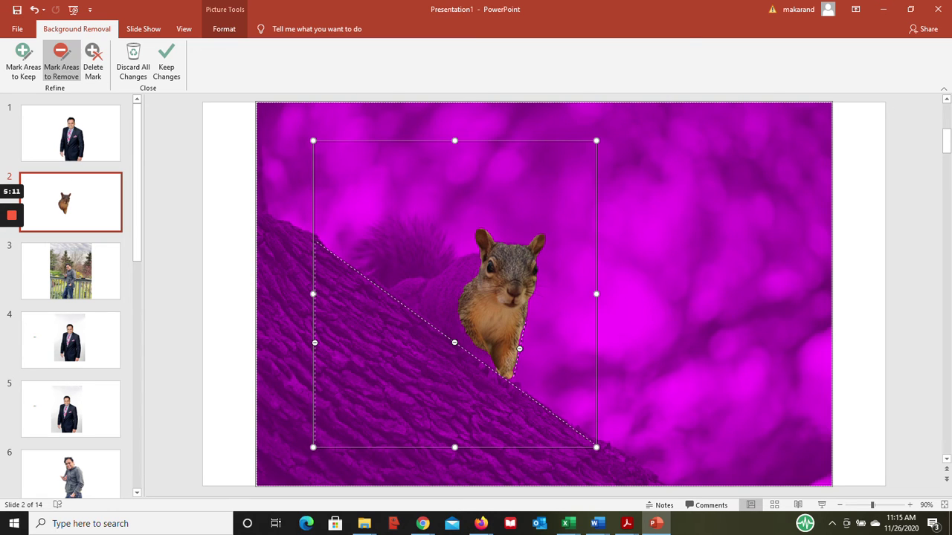
pyautogui.moveTo(318, 445); pyautogui.dragTo(594, 446)
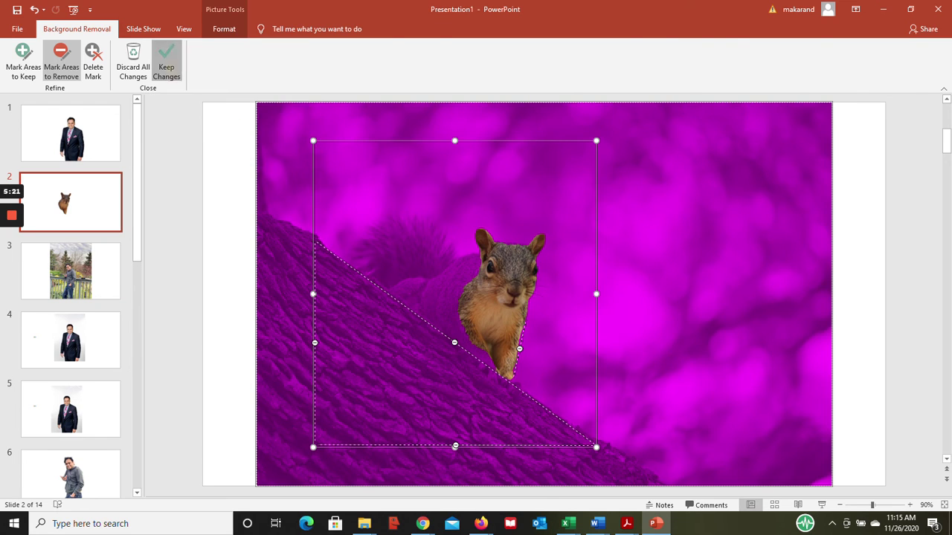
pyautogui.click(165, 63)
pyautogui.click(25, 61)
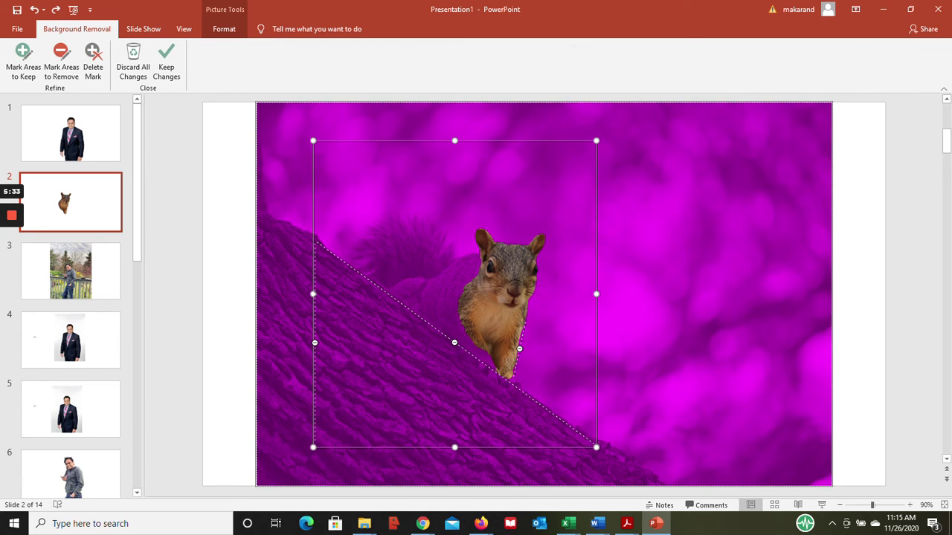
# - Undo the removal marks on the squirrel picture and mark the trunk to keep along its side, upper edge and bottom within the frame
pyautogui.hotkey('ctrl', 'z')
pyautogui.hotkey('ctrl', 'z')
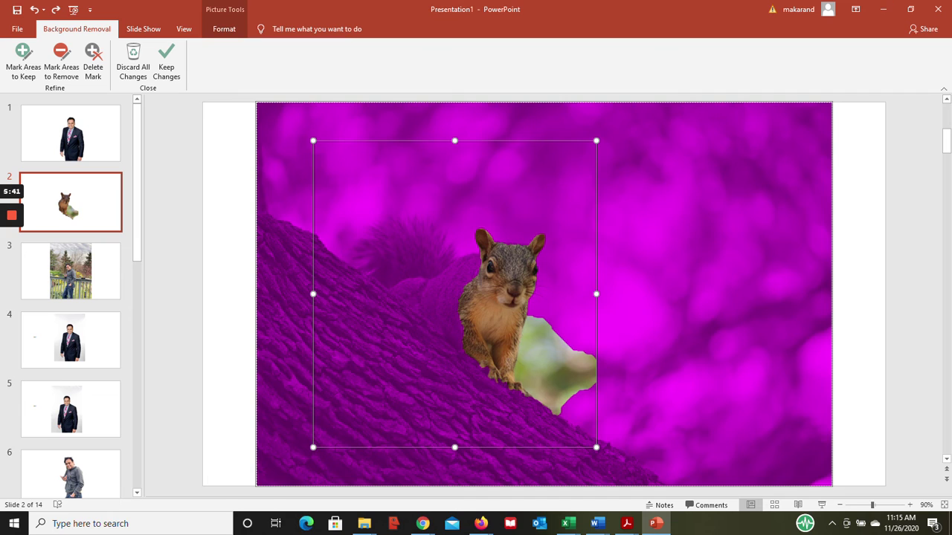
pyautogui.click(23, 61)
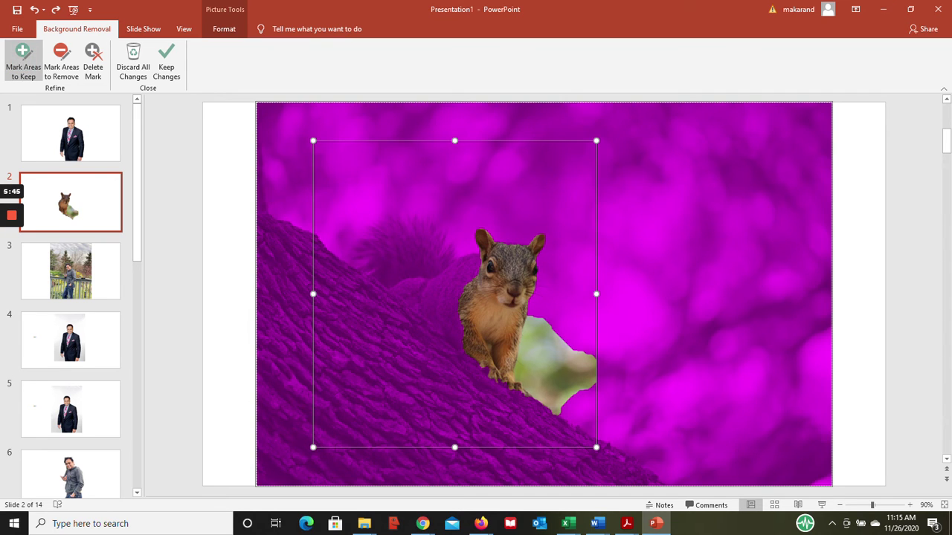
pyautogui.moveTo(322, 315); pyautogui.dragTo(315, 445)
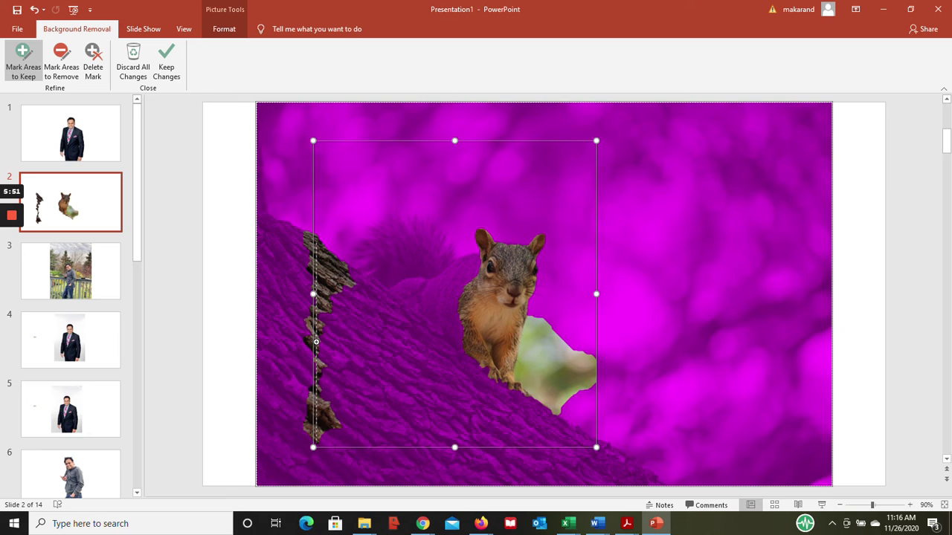
pyautogui.moveTo(342, 266)
pyautogui.mouseDown()
pyautogui.moveTo(468, 344)
pyautogui.moveTo(597, 446)
pyautogui.mouseUp()
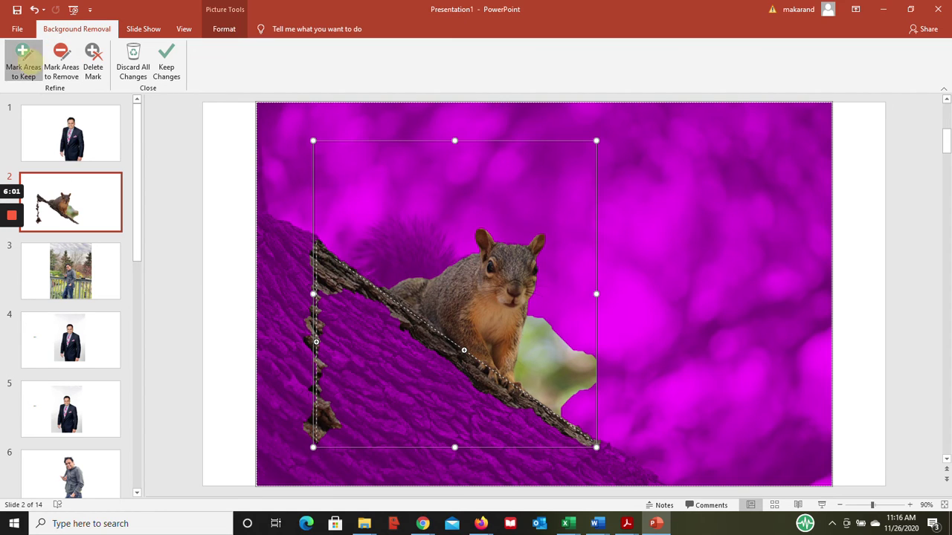
pyautogui.click(23, 61)
pyautogui.click(23, 61)
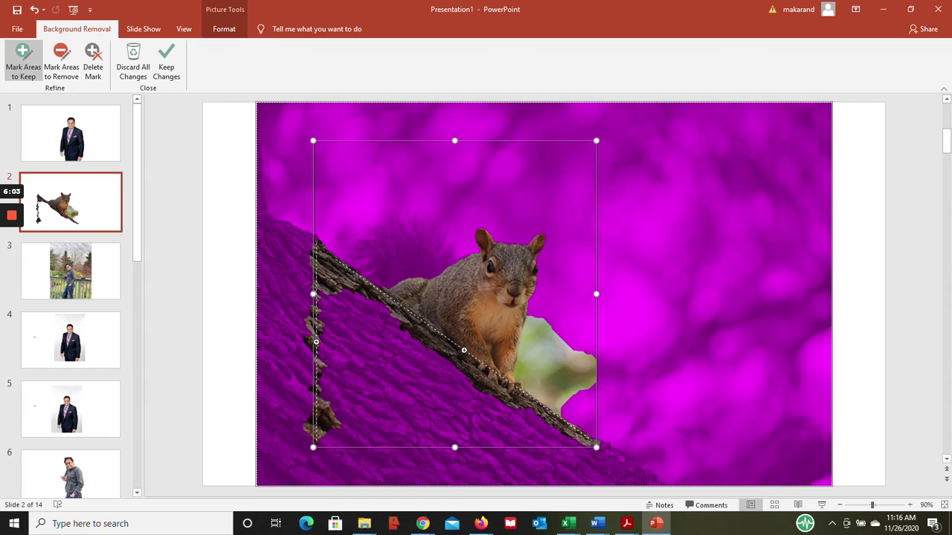
pyautogui.moveTo(325, 444); pyautogui.dragTo(579, 443)
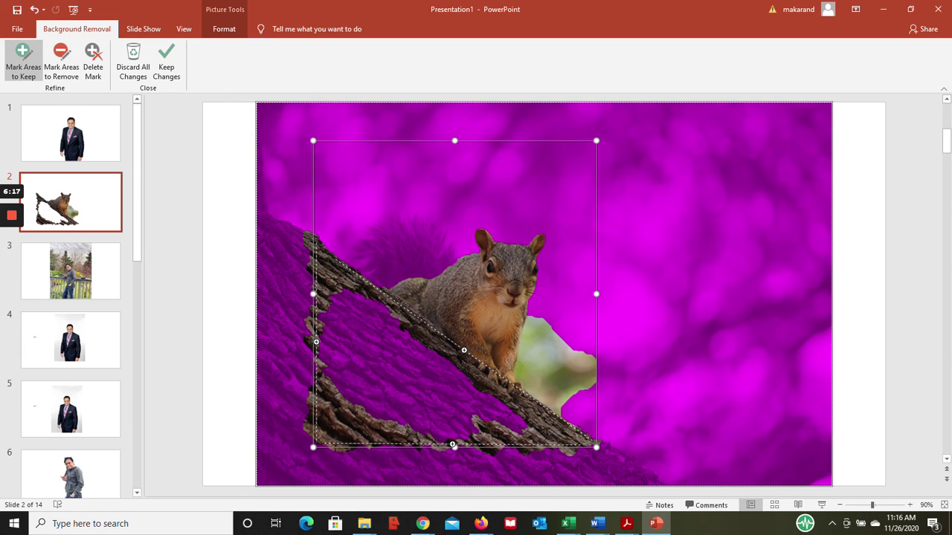
# - Mark the squirrel's bushy tail to keep with several strokes across its fur and outer edge
pyautogui.moveTo(386, 286)
pyautogui.mouseDown()
pyautogui.moveTo(393, 255)
pyautogui.moveTo(382, 228)
pyautogui.moveTo(395, 278)
pyautogui.mouseUp()
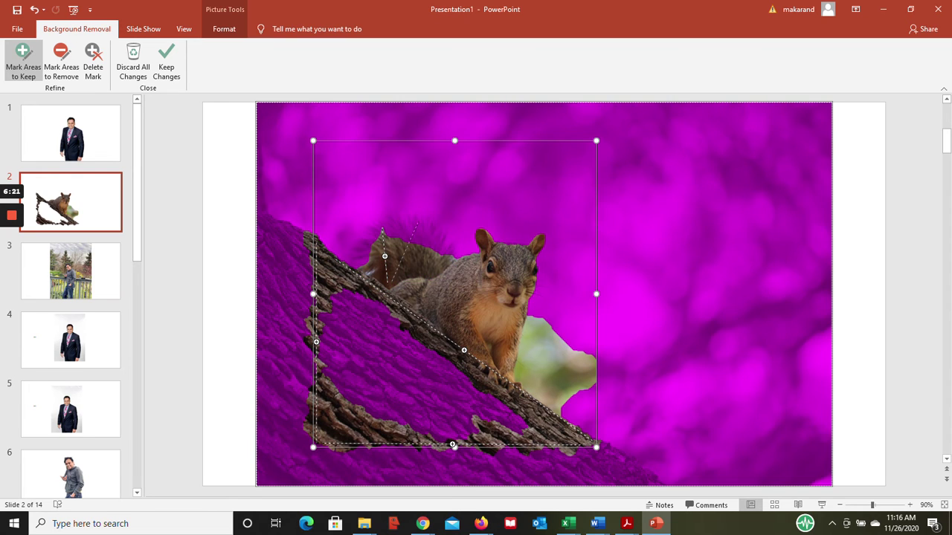
pyautogui.moveTo(363, 246)
pyautogui.mouseDown()
pyautogui.moveTo(391, 252)
pyautogui.moveTo(376, 232)
pyautogui.moveTo(408, 243)
pyautogui.mouseUp()
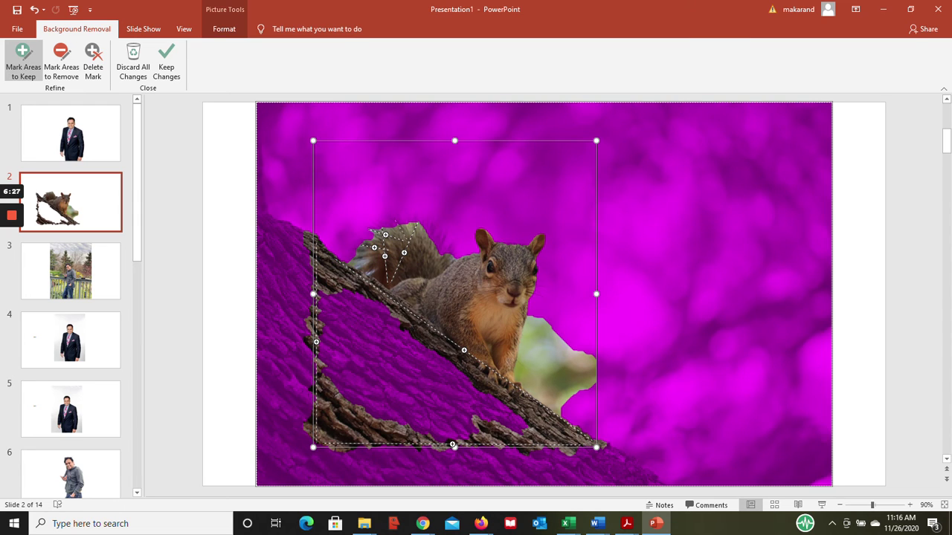
pyautogui.click(410, 233)
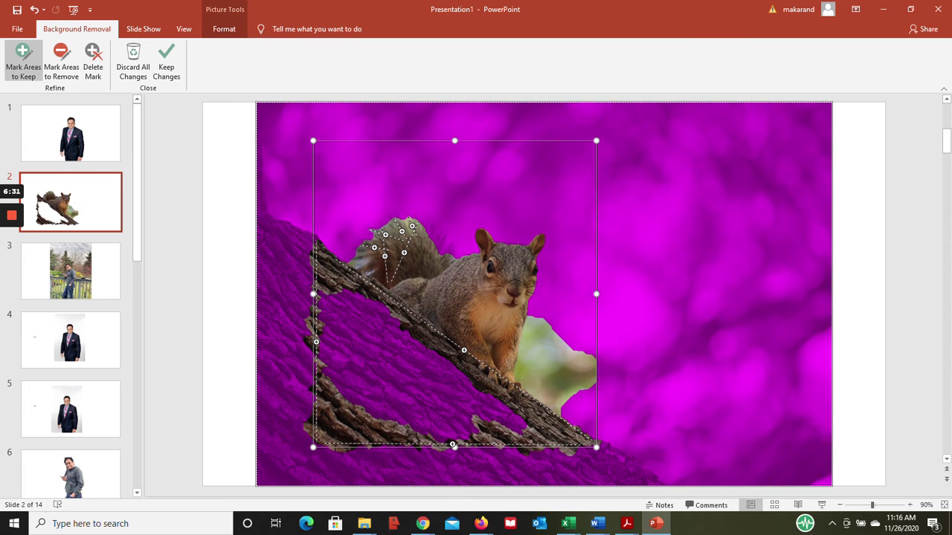
pyautogui.moveTo(442, 237); pyautogui.dragTo(440, 268)
pyautogui.click(438, 249)
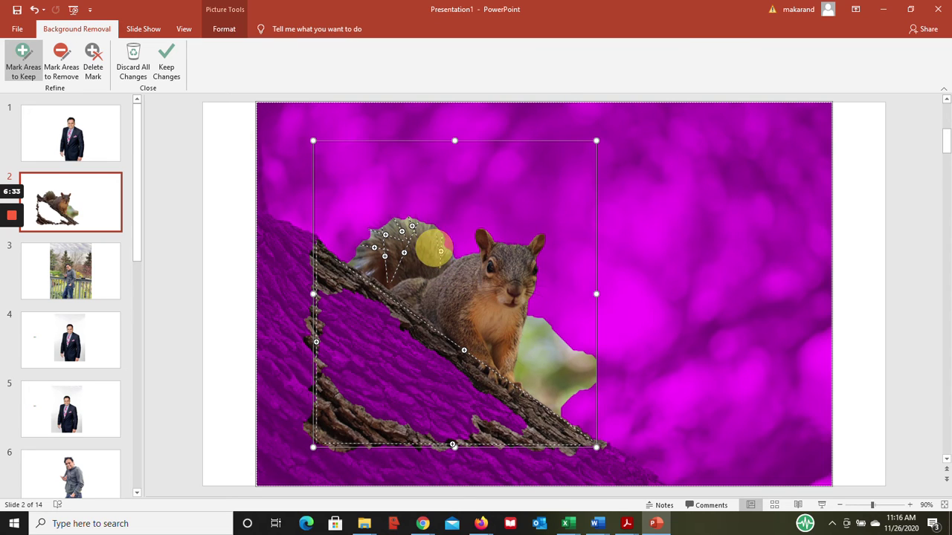
pyautogui.click(437, 246)
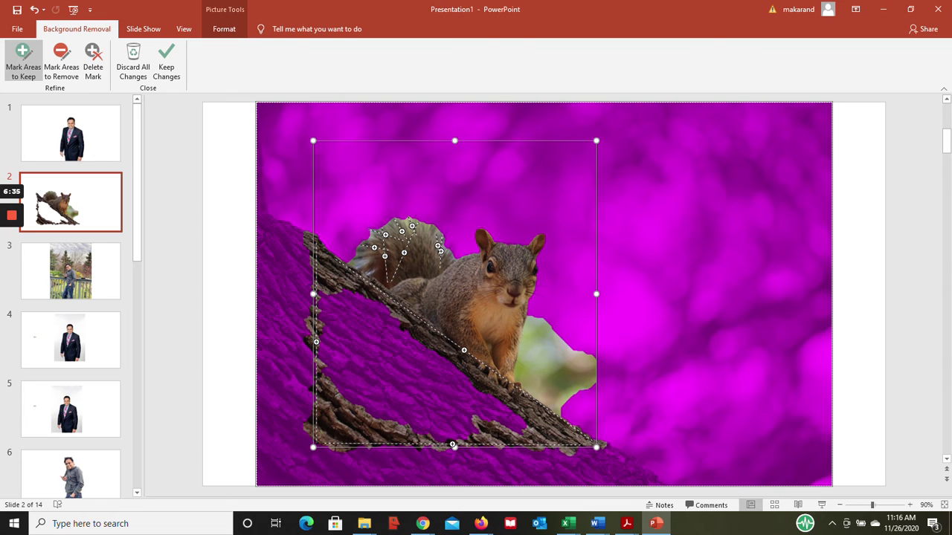
pyautogui.click(381, 242)
pyautogui.click(375, 238)
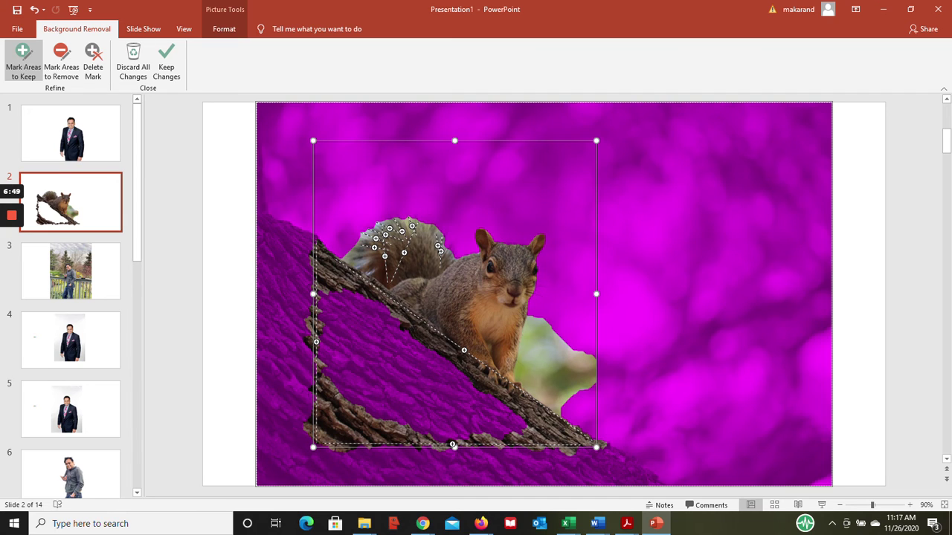
# - Mark the blurred patch beside the squirrel's front legs for removal and further spots along the tail's outer fur to keep
pyautogui.click(61, 63)
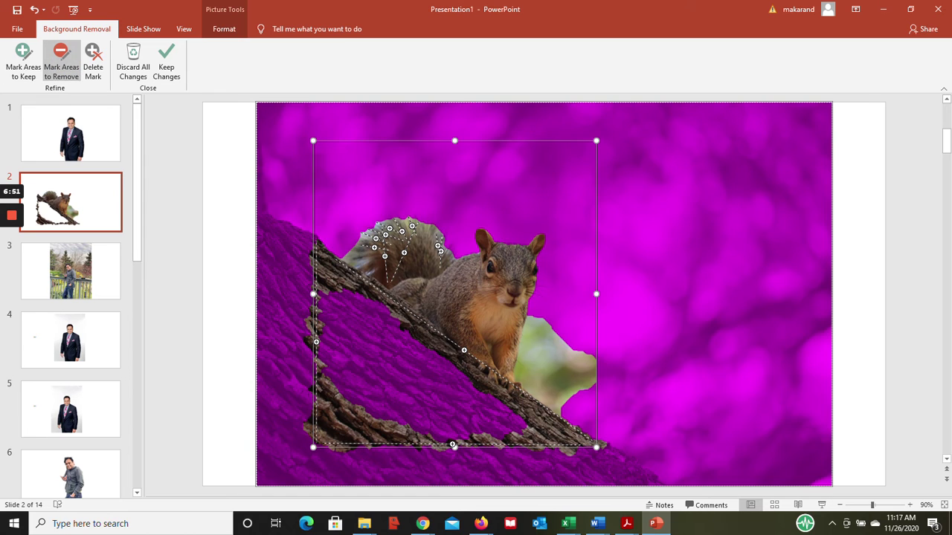
pyautogui.moveTo(524, 319); pyautogui.dragTo(515, 379)
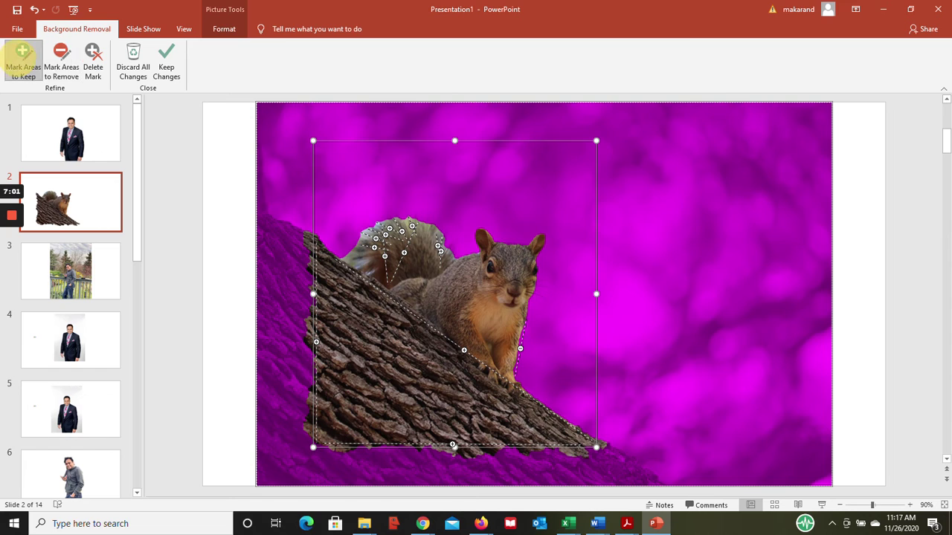
pyautogui.click(23, 60)
pyautogui.moveTo(377, 223); pyautogui.dragTo(389, 234)
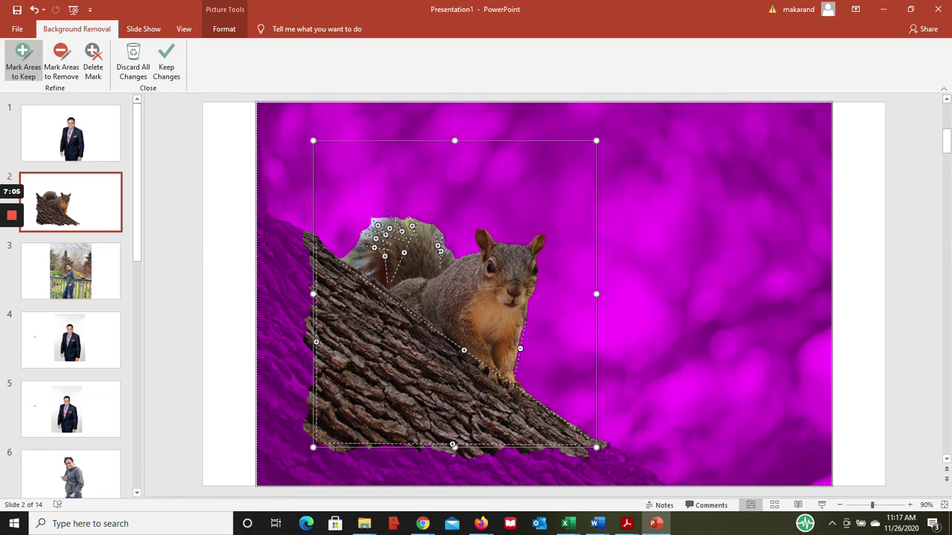
pyautogui.click(421, 237)
pyautogui.click(449, 257)
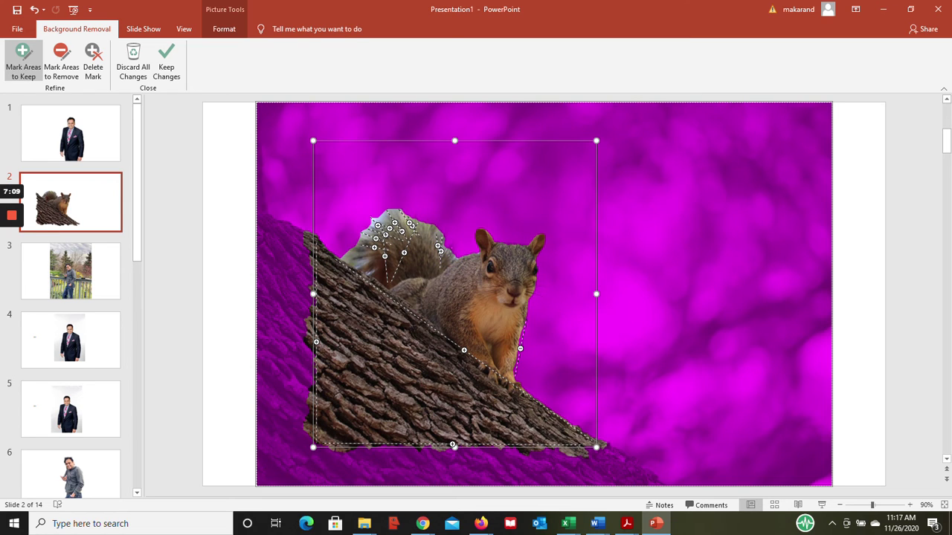
pyautogui.click(448, 251)
pyautogui.moveTo(433, 245); pyautogui.dragTo(443, 221)
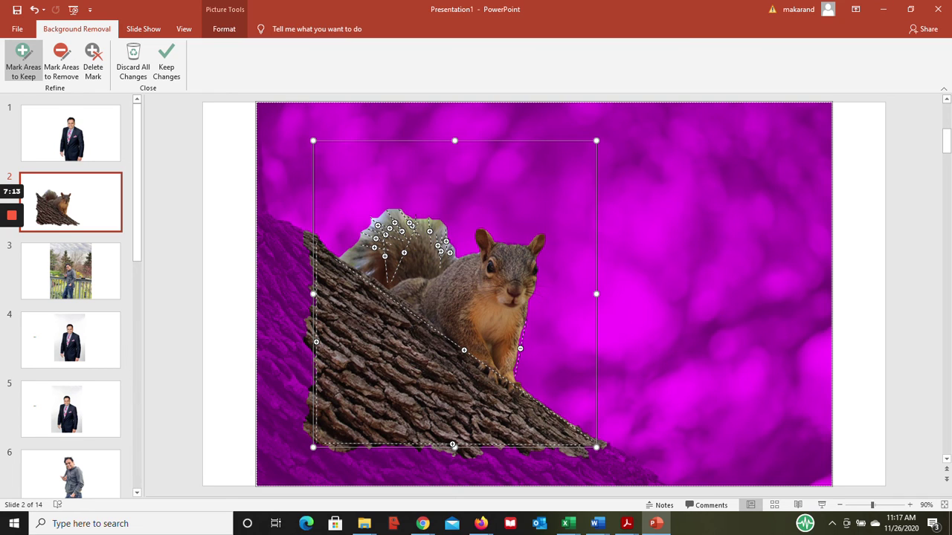
pyautogui.click(416, 228)
pyautogui.click(375, 238)
# - Mark the trunk's outer upper end and lower end to keep out to the picture's borders, and keep the background removal changes
pyautogui.click(23, 56)
pyautogui.moveTo(283, 225); pyautogui.dragTo(313, 238)
pyautogui.click(22, 59)
pyautogui.moveTo(260, 213); pyautogui.dragTo(311, 233)
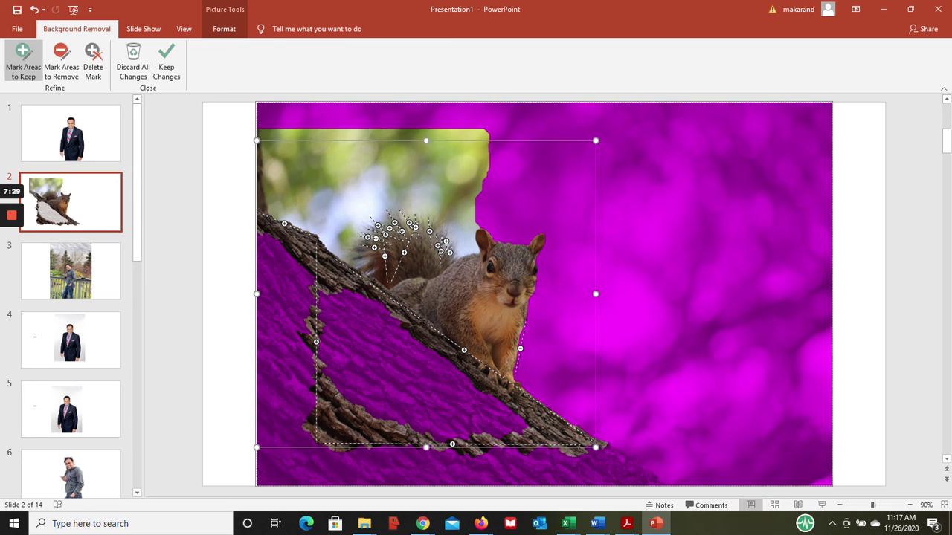
pyautogui.moveTo(603, 447); pyautogui.dragTo(660, 484)
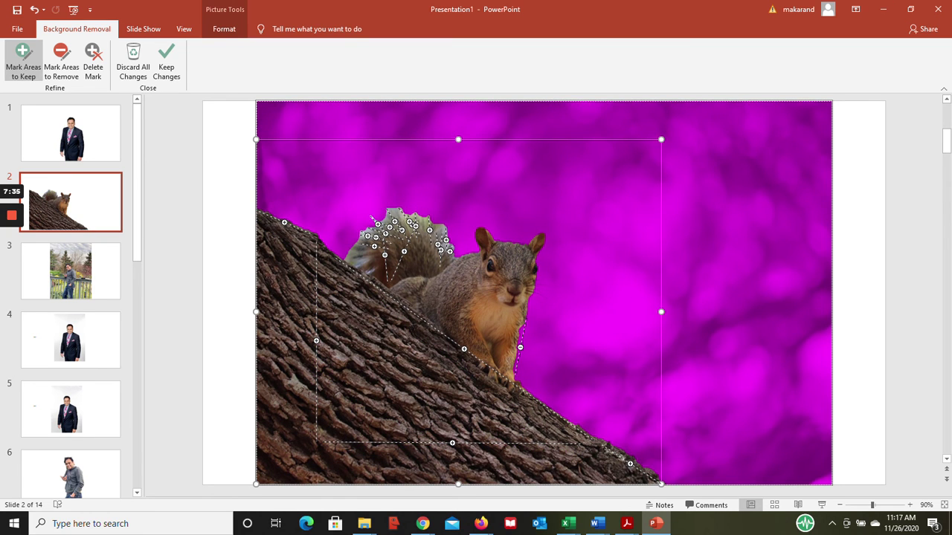
pyautogui.click(167, 63)
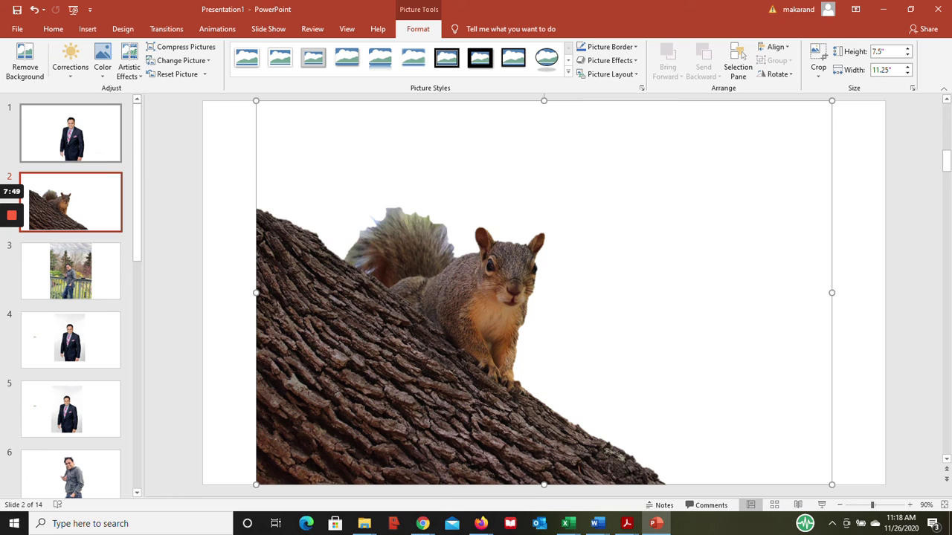
# - Review the cut-outs on slides 1 and 2 and start removing the background of the outdoor photo on slide 3
pyautogui.click(71, 133)
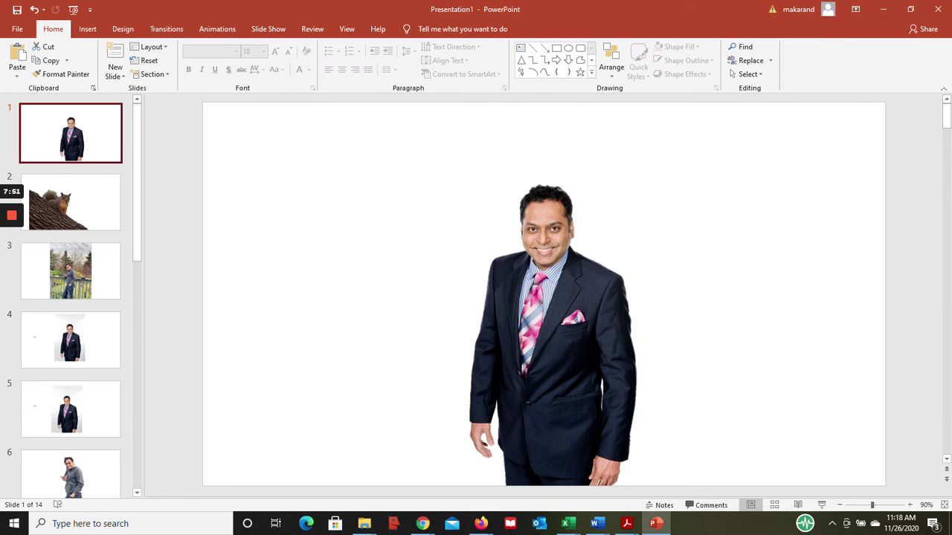
pyautogui.click(79, 205)
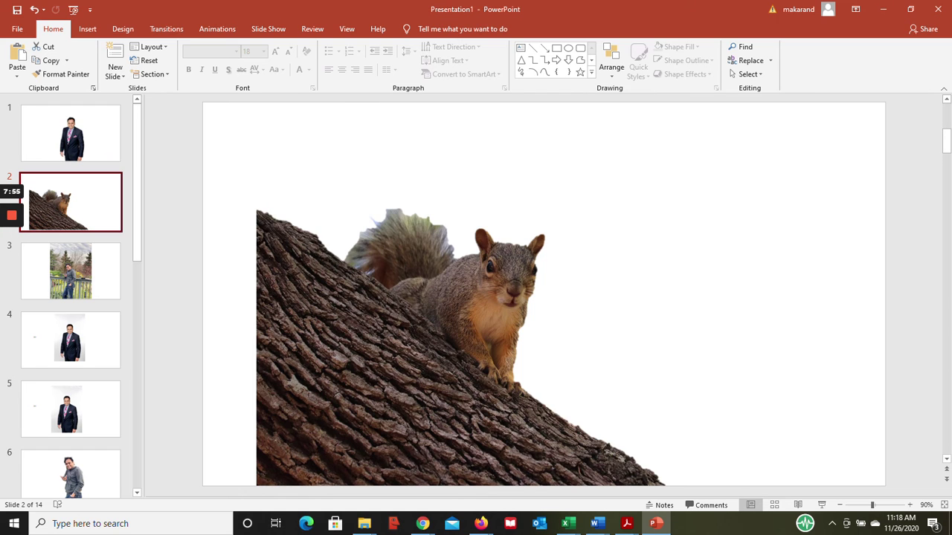
pyautogui.click(70, 271)
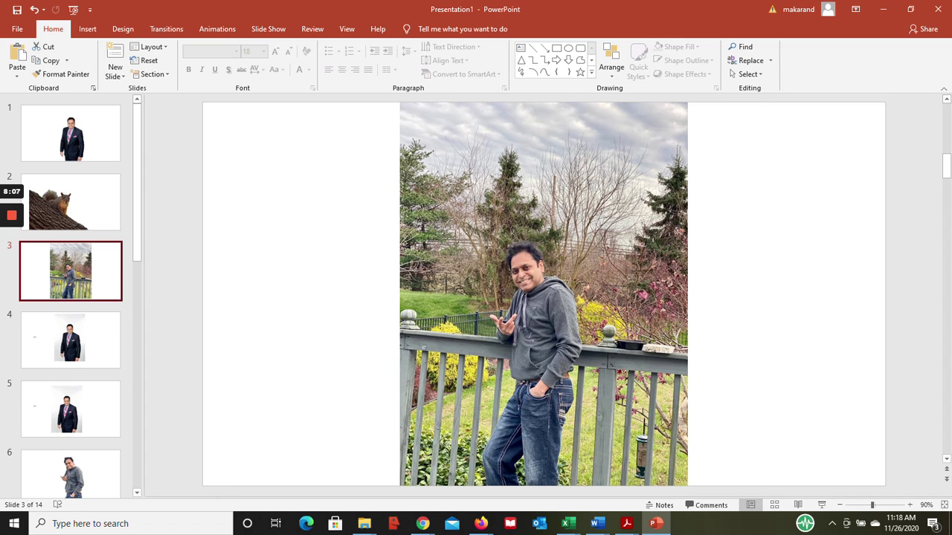
pyautogui.click(496, 232)
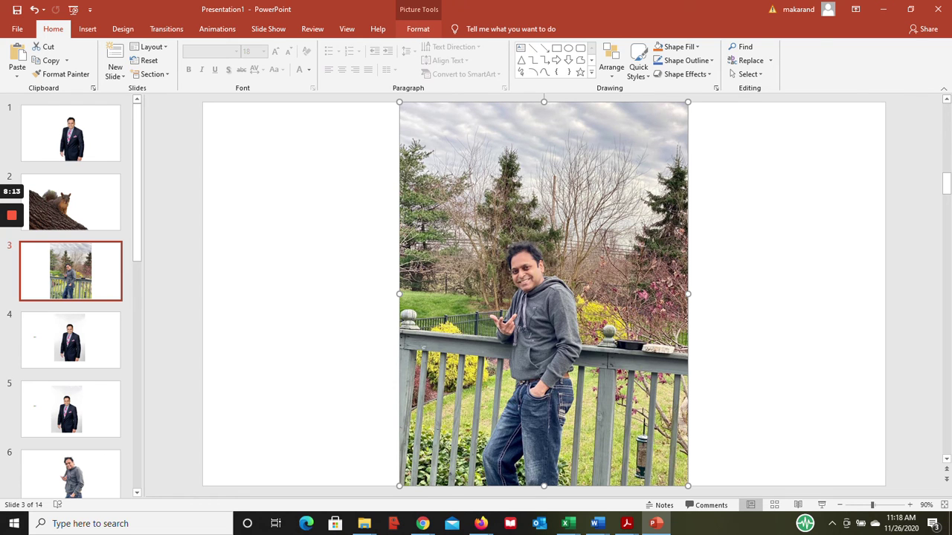
pyautogui.click(418, 28)
pyautogui.click(21, 63)
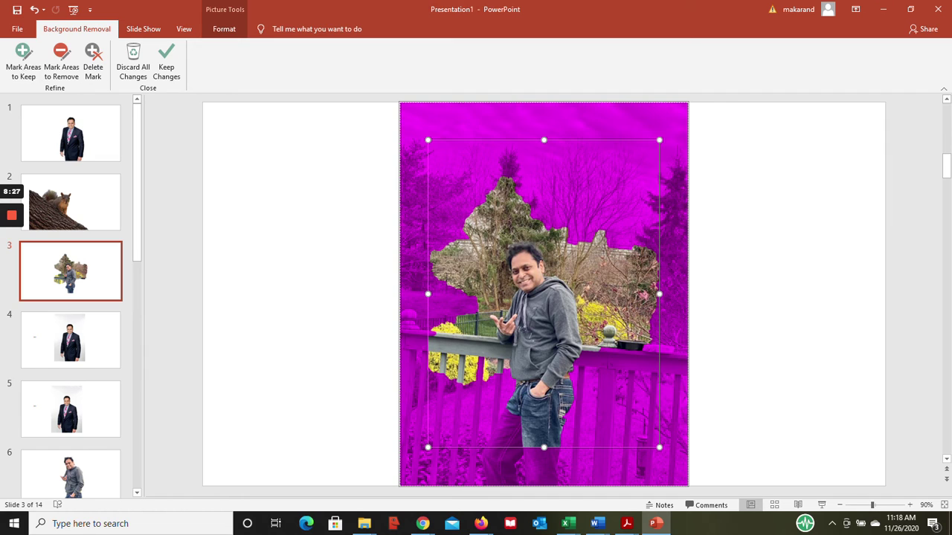
# - Mark the man's front leg and lower jeans to keep, try a keep mark along the rear leg and undo that last mark
pyautogui.click(23, 61)
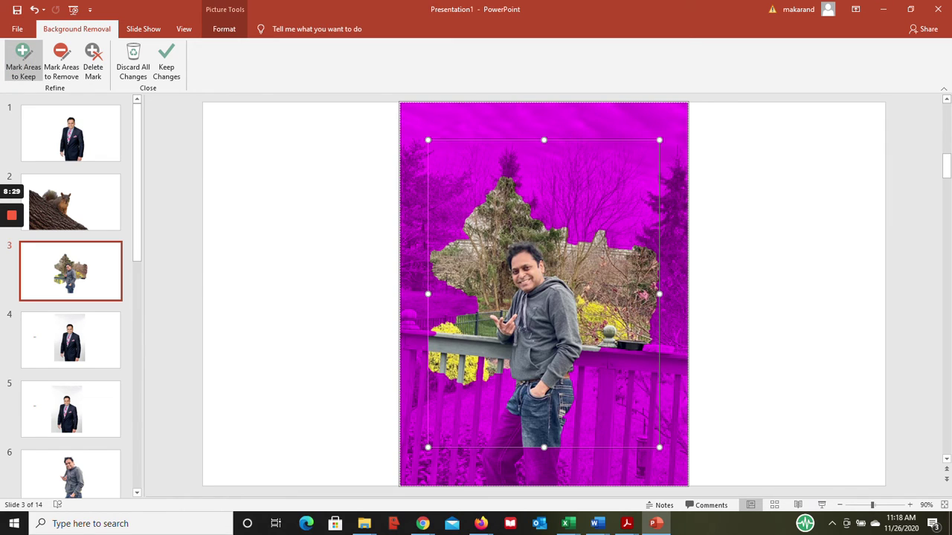
pyautogui.moveTo(505, 411)
pyautogui.mouseDown()
pyautogui.moveTo(482, 449)
pyautogui.moveTo(513, 465)
pyautogui.moveTo(513, 448)
pyautogui.moveTo(511, 460)
pyautogui.mouseUp()
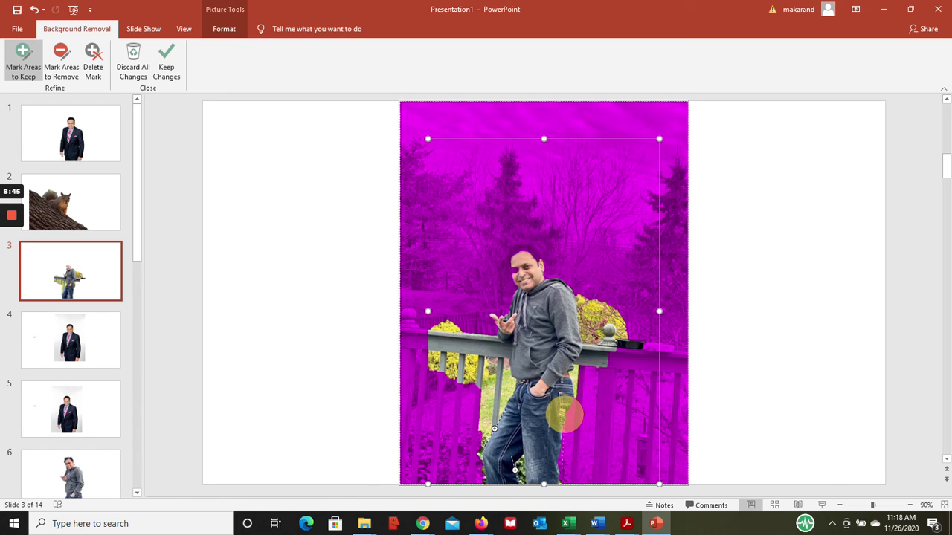
pyautogui.moveTo(563, 416); pyautogui.dragTo(562, 447)
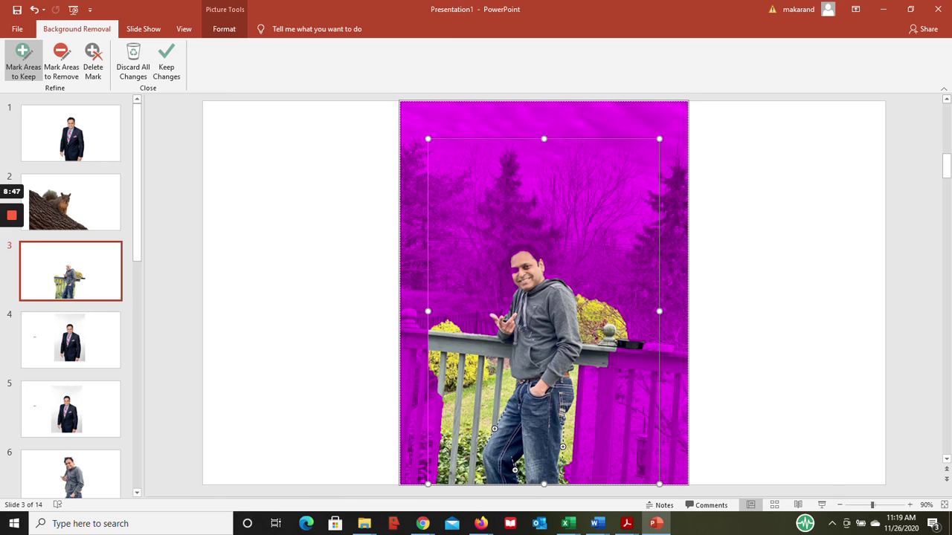
pyautogui.press('Escape')
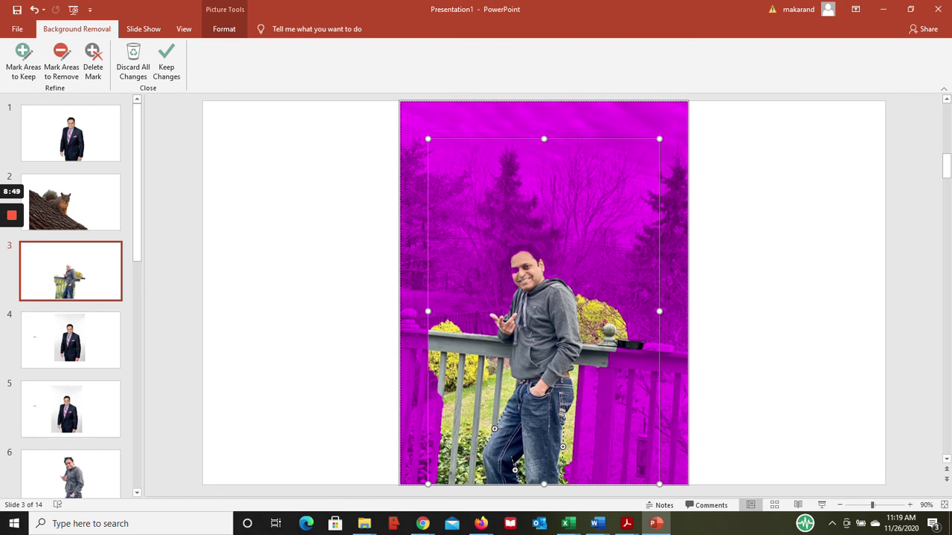
pyautogui.hotkey('ctrl', 'z')
# - Mark the deck's top handrail on both sides of the man for removal
pyautogui.click(61, 63)
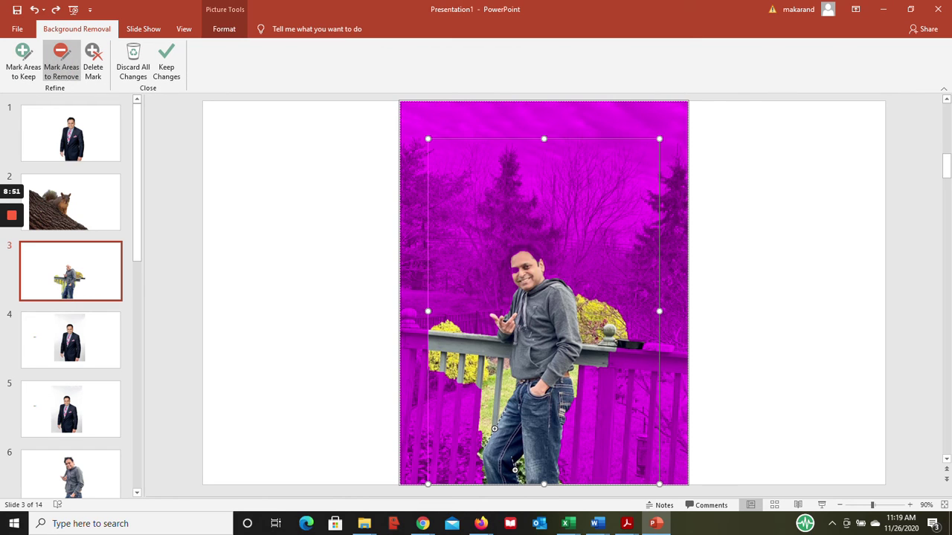
pyautogui.moveTo(601, 350); pyautogui.dragTo(659, 351)
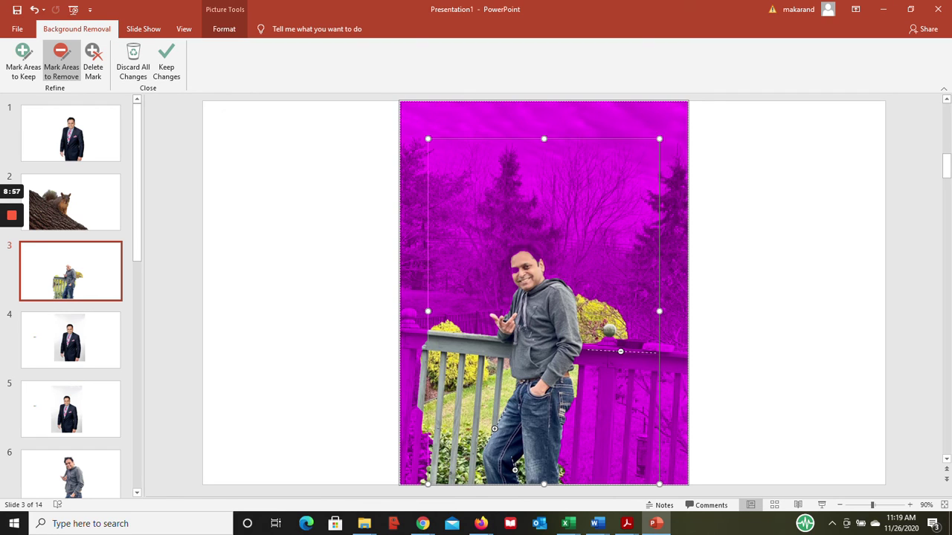
pyautogui.moveTo(431, 332); pyautogui.dragTo(513, 344)
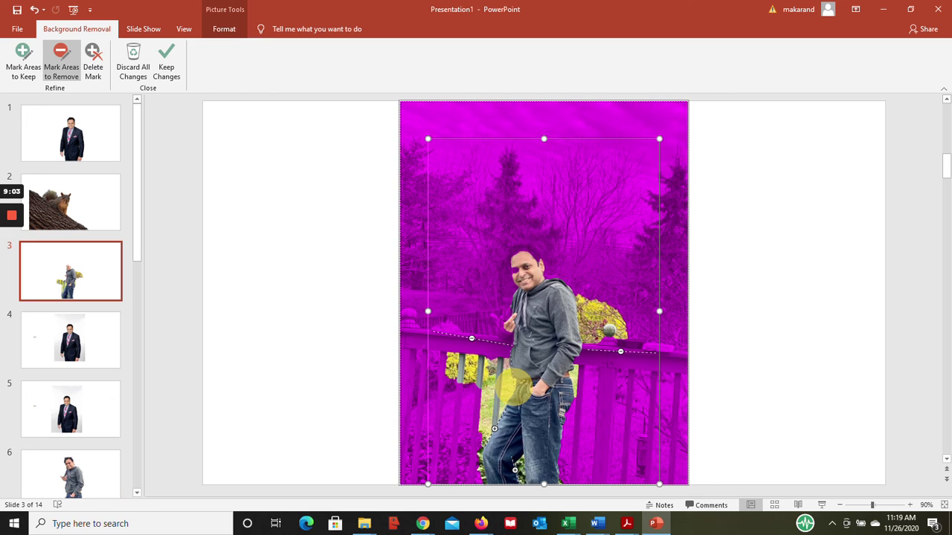
# - Mark the leftover deck and foliage beside the man's torso, front leg and waist, and the yellow bush behind his back, for removal
pyautogui.moveTo(513, 387); pyautogui.dragTo(511, 345)
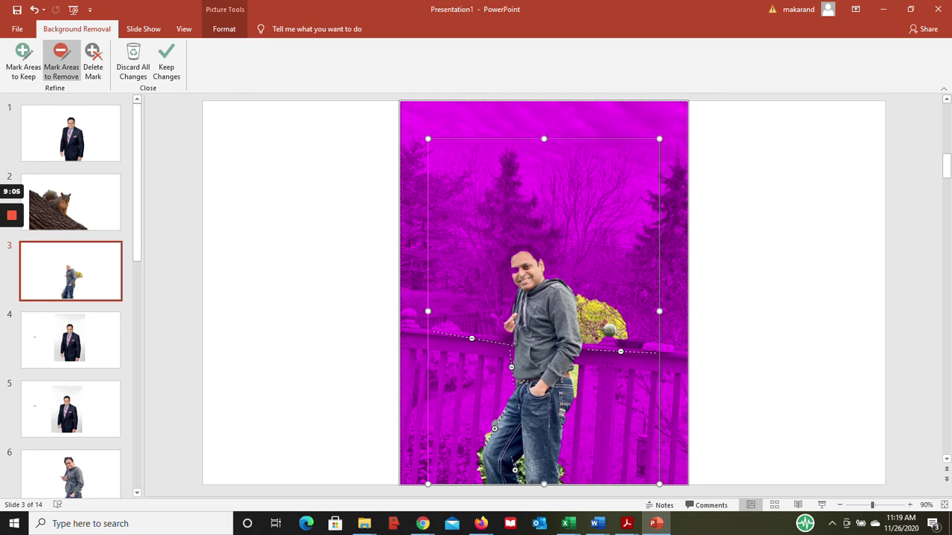
pyautogui.moveTo(486, 481); pyautogui.dragTo(481, 451)
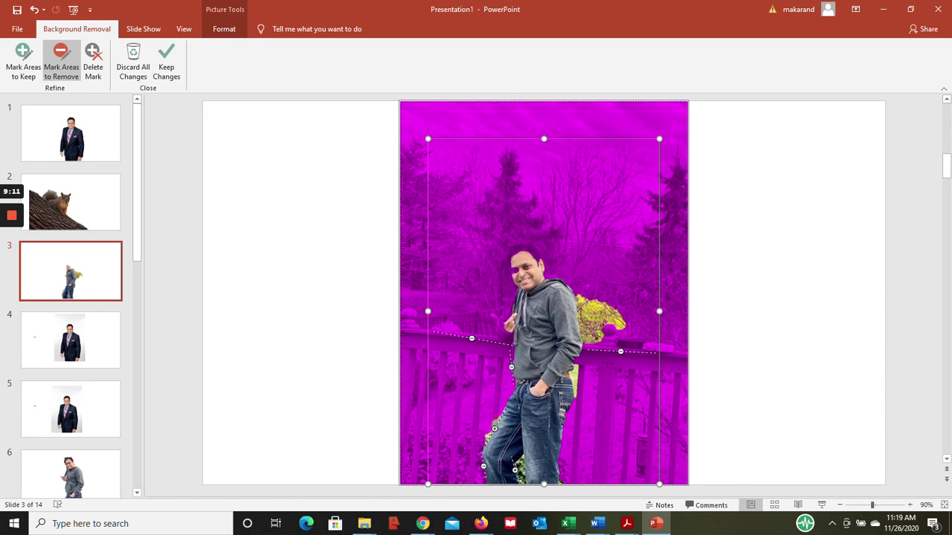
pyautogui.moveTo(494, 422); pyautogui.dragTo(485, 443)
pyautogui.moveTo(579, 378)
pyautogui.mouseDown()
pyautogui.moveTo(574, 398)
pyautogui.moveTo(570, 373)
pyautogui.mouseUp()
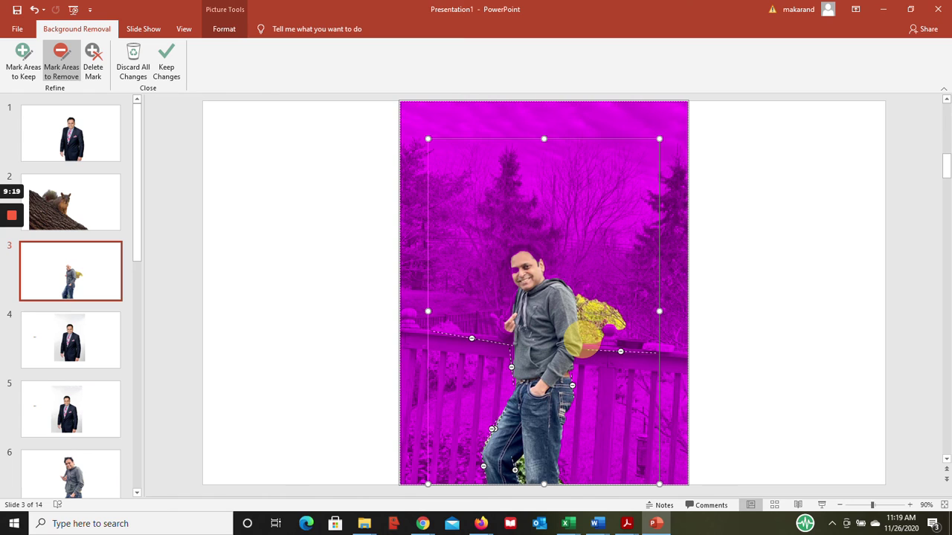
pyautogui.moveTo(582, 346); pyautogui.dragTo(579, 321)
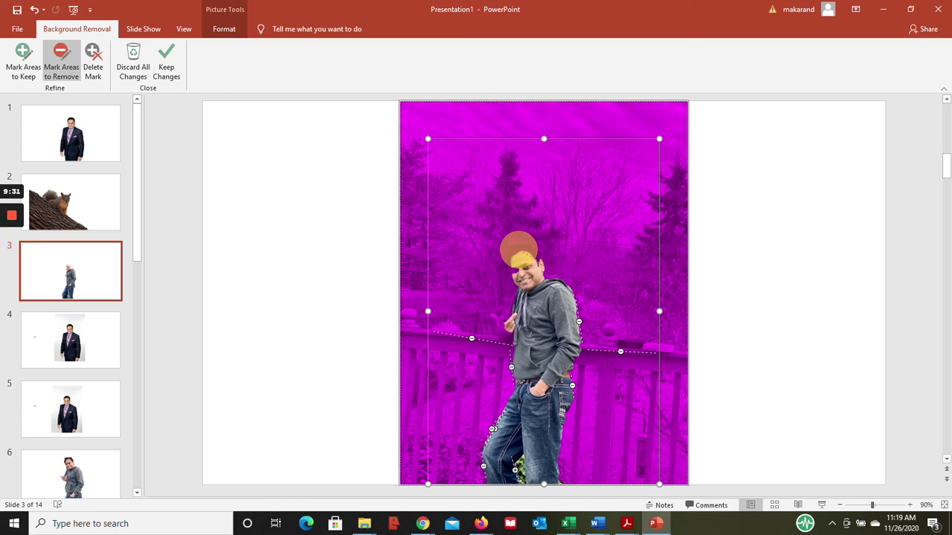
pyautogui.moveTo(521, 253); pyautogui.dragTo(536, 260)
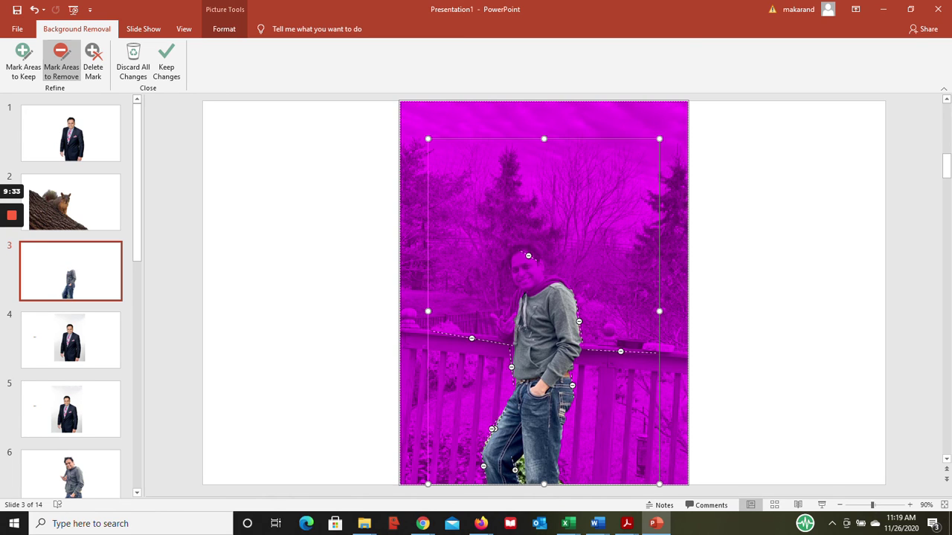
pyautogui.click(61, 60)
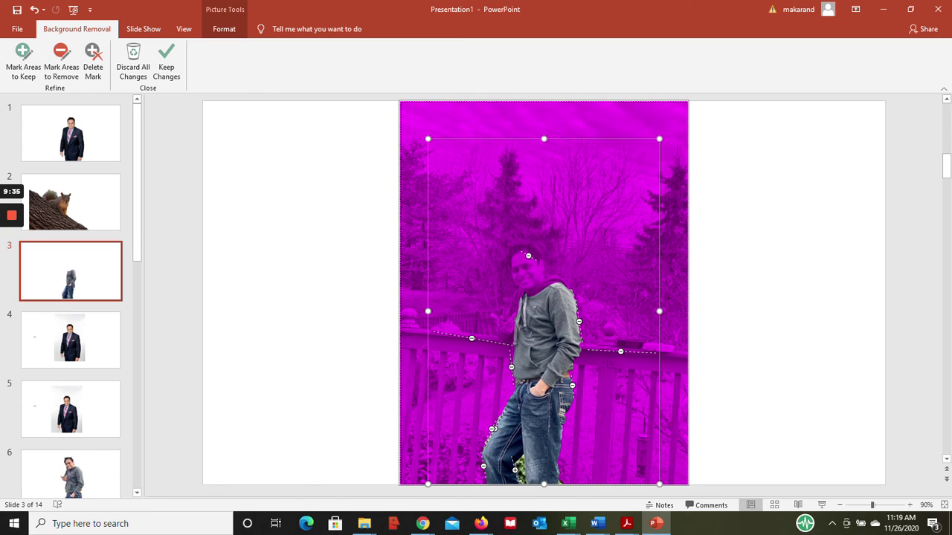
pyautogui.hotkey('ctrl', 'z')
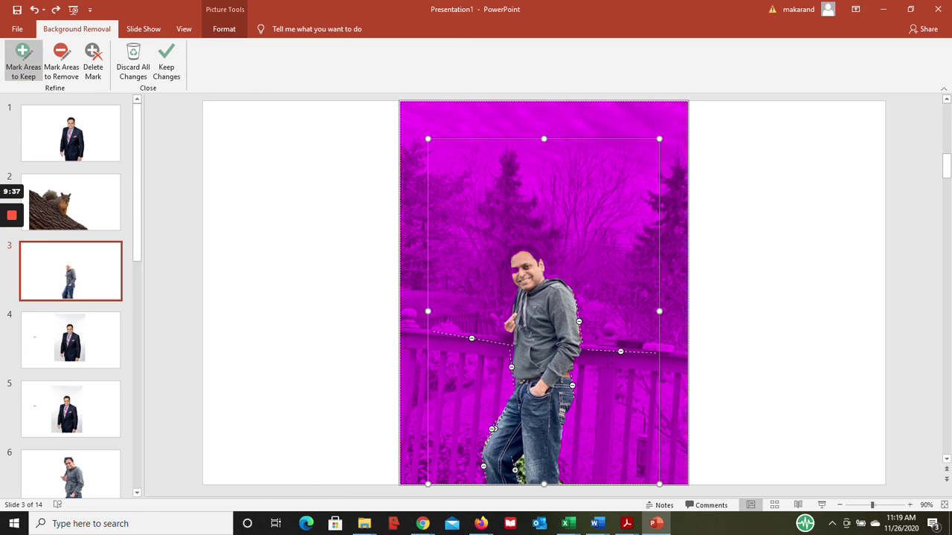
# - Mark the man's hair across the top and side of his head and the area beside his eye to keep
pyautogui.click(514, 252)
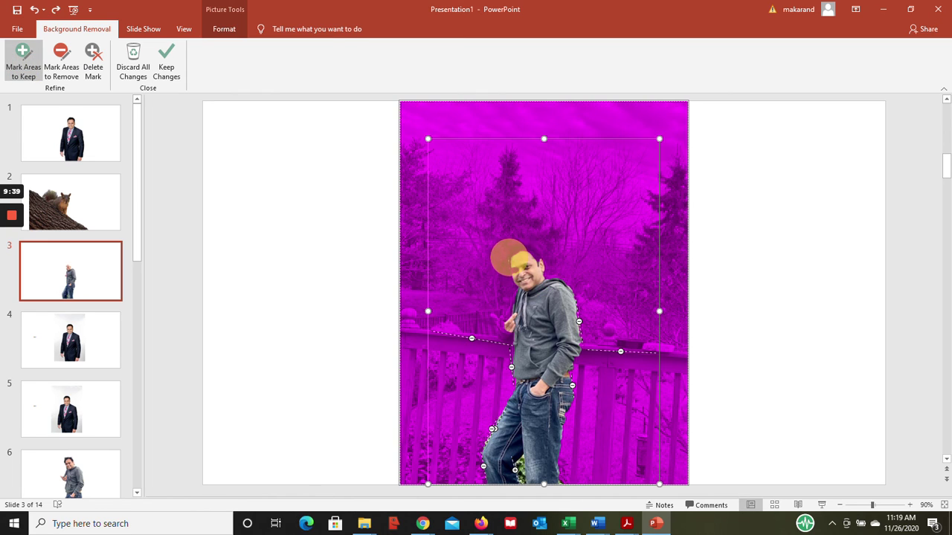
pyautogui.click(514, 251)
pyautogui.moveTo(514, 252); pyautogui.dragTo(509, 264)
pyautogui.click(543, 250)
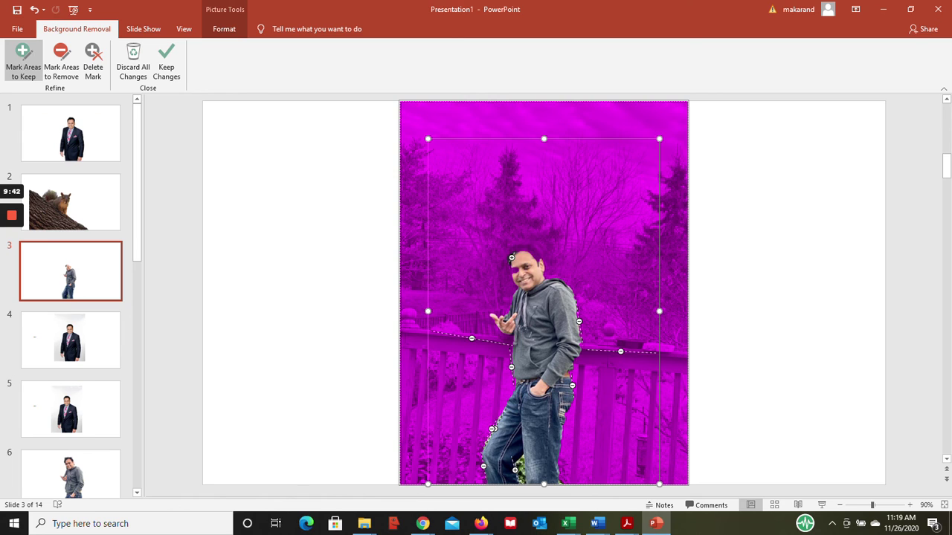
pyautogui.click(523, 252)
pyautogui.click(533, 253)
pyautogui.click(515, 271)
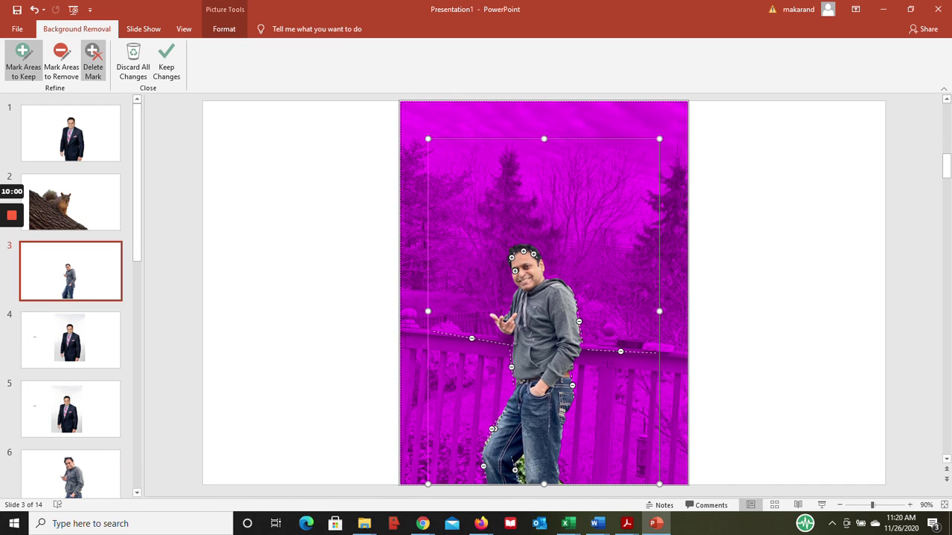
# - Mark the foliage between the man's lower legs for removal and keep the background removal changes
pyautogui.click(62, 56)
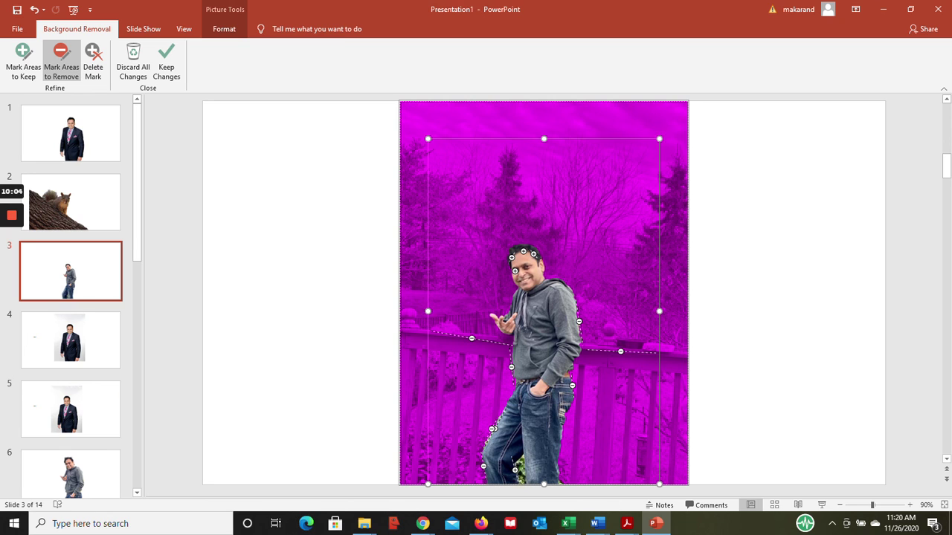
pyautogui.moveTo(517, 476); pyautogui.dragTo(525, 455)
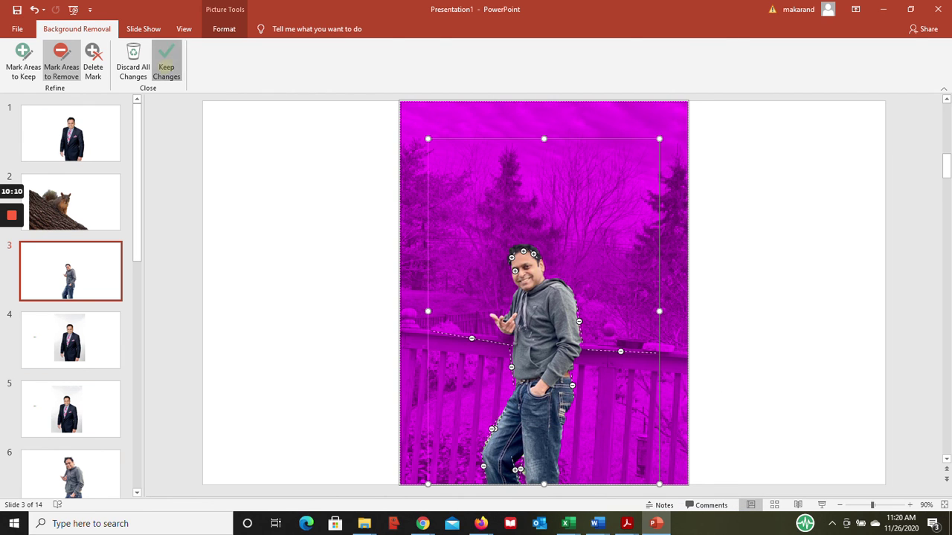
pyautogui.click(166, 63)
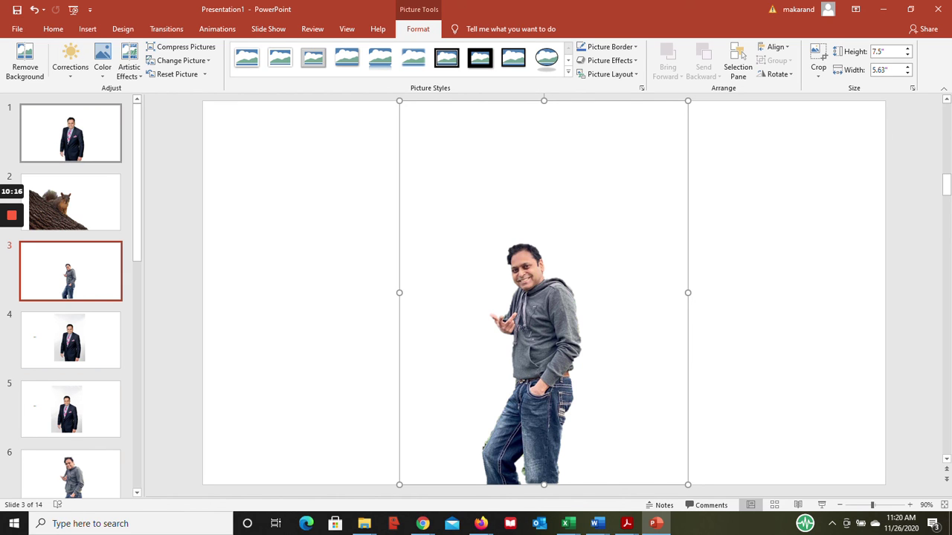
# - Copy the portrait cut-out on slide 1
pyautogui.click(71, 132)
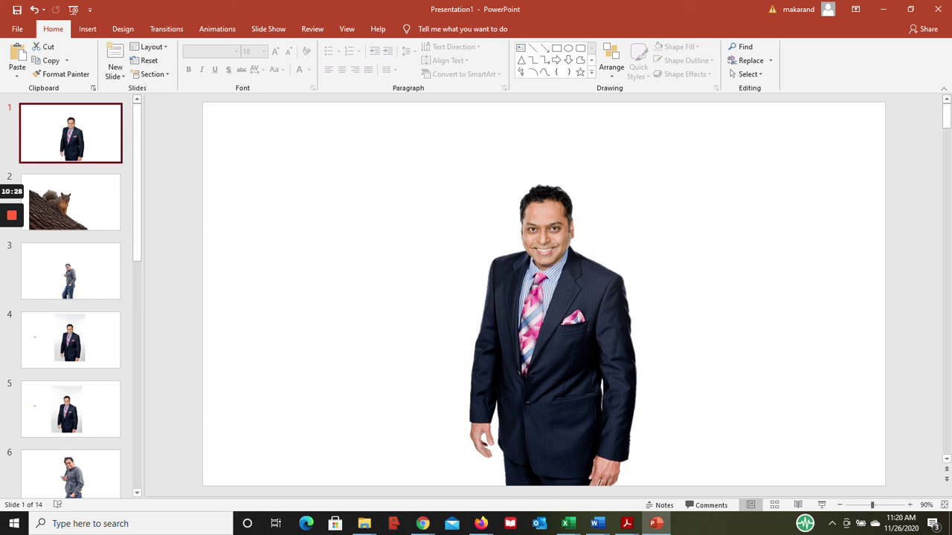
pyautogui.click(81, 134)
pyautogui.moveTo(137, 246); pyautogui.dragTo(141, 245)
pyautogui.click(574, 348)
pyautogui.rightClick(574, 348)
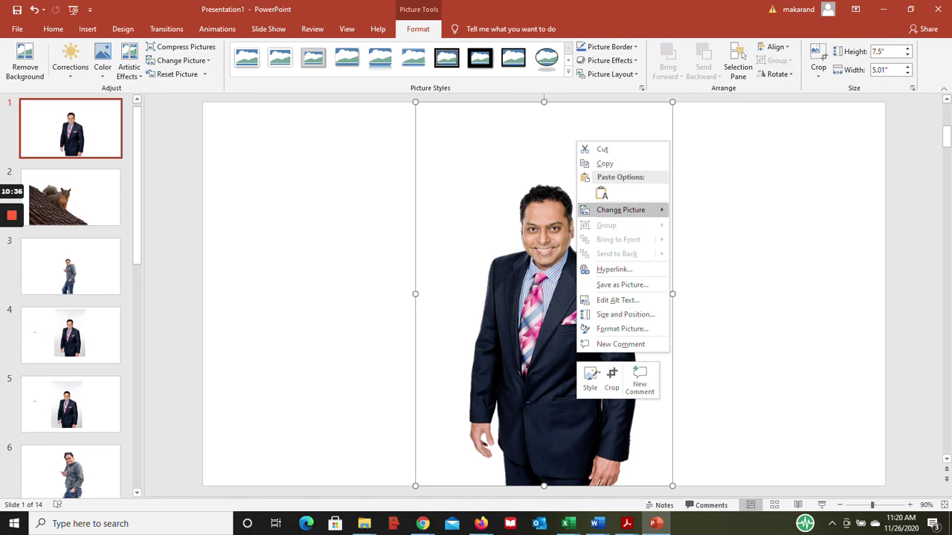
pyautogui.click(605, 163)
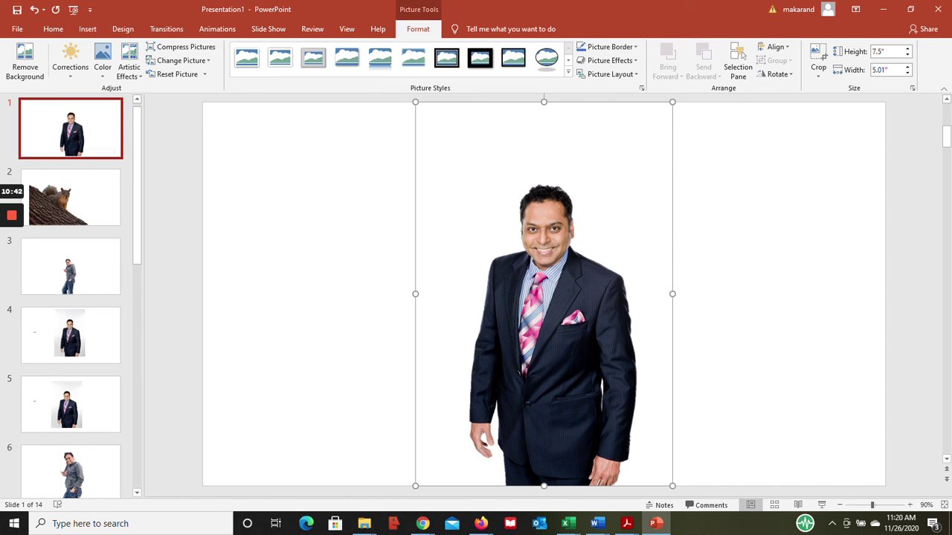
# - Look through the cut-outs on slides 2 and 3 and copy the squirrel cut-out from slide 2
pyautogui.click(89, 136)
pyautogui.click(81, 199)
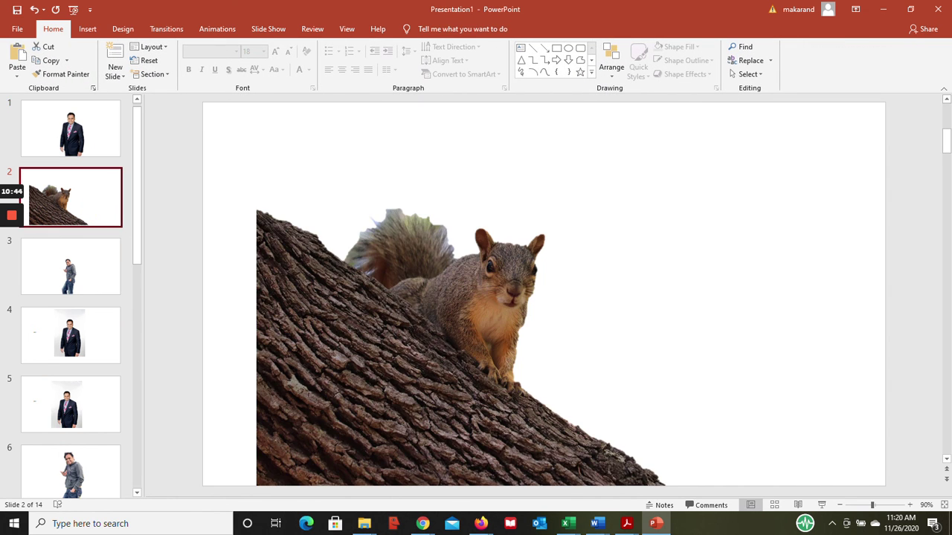
pyautogui.click(74, 269)
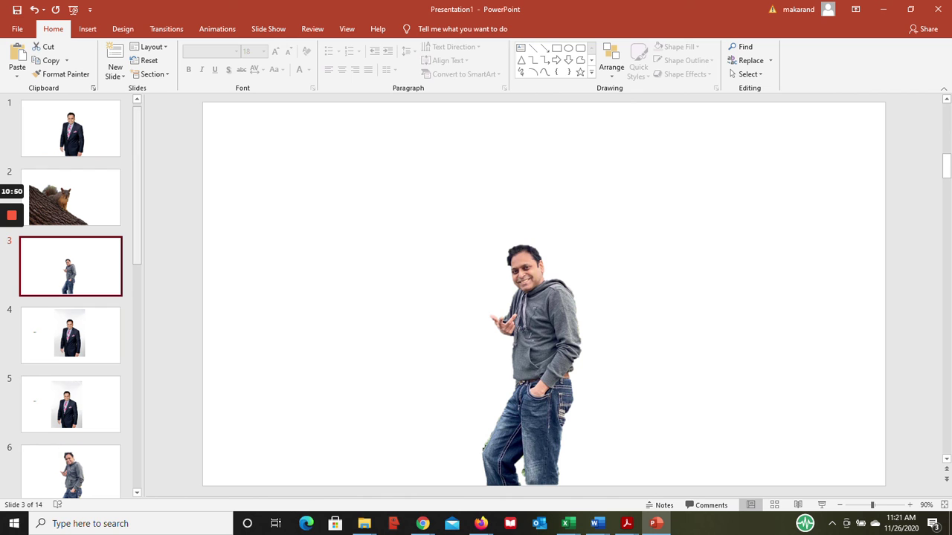
pyautogui.moveTo(136, 245); pyautogui.dragTo(144, 225)
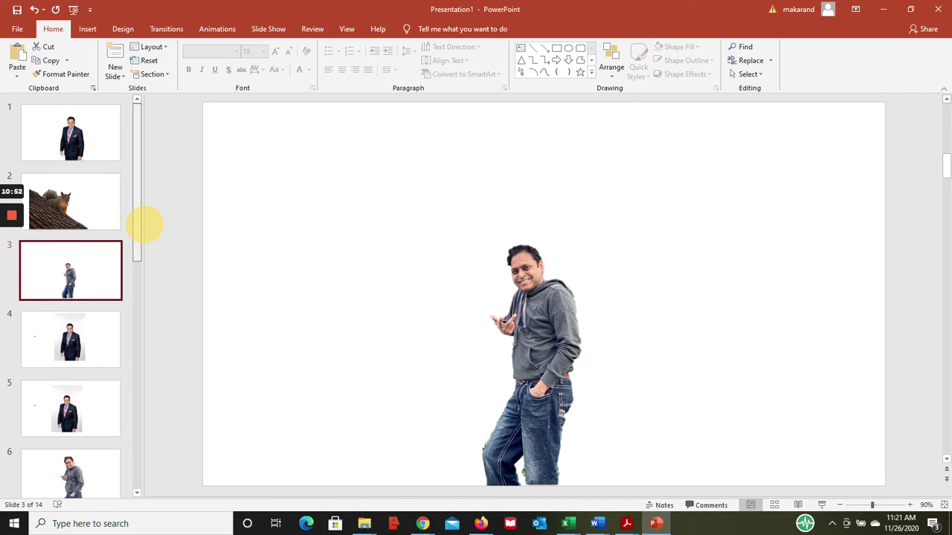
pyautogui.click(64, 195)
pyautogui.click(388, 271)
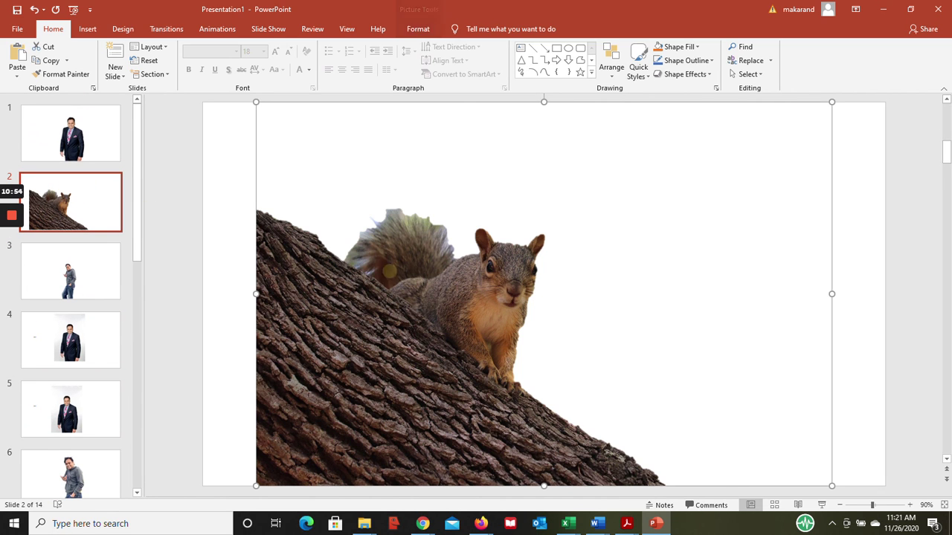
pyautogui.rightClick(388, 272)
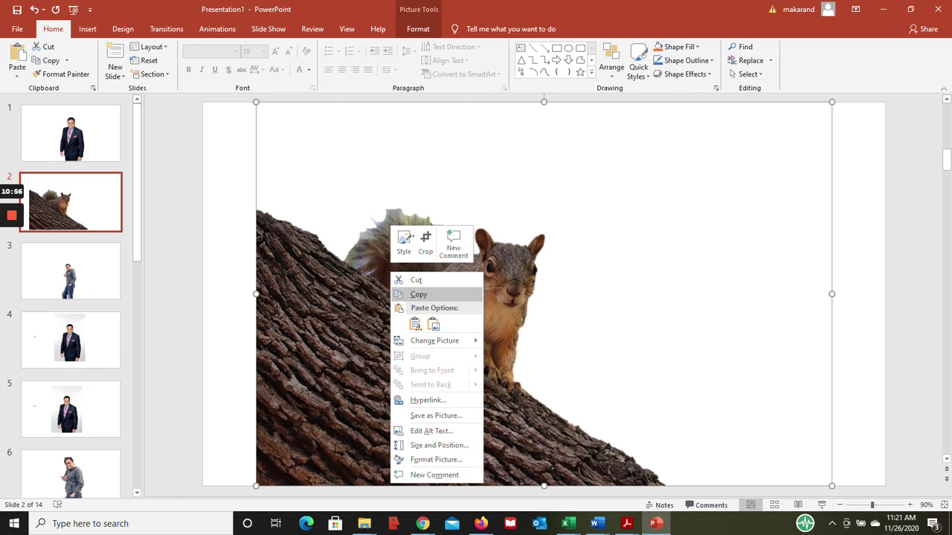
pyautogui.click(419, 295)
# - Paste the squirrel cut-out over the pink bokeh background on slide 9 using the destination theme
pyautogui.moveTo(141, 235); pyautogui.dragTo(140, 425)
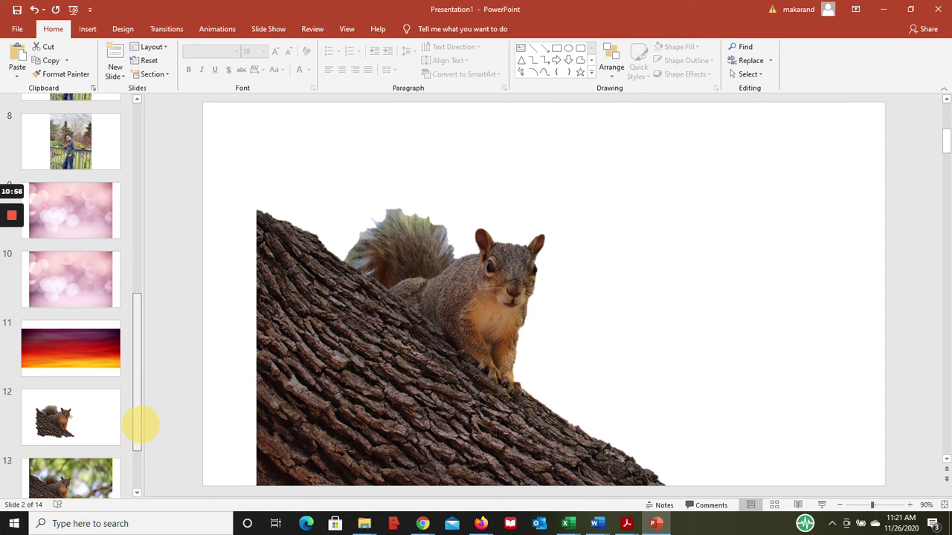
pyautogui.click(71, 196)
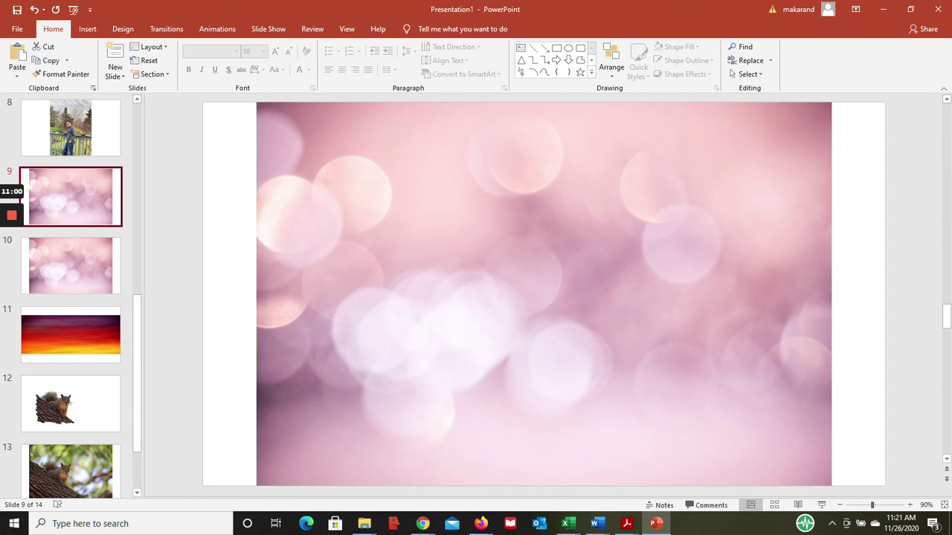
pyautogui.rightClick(576, 291)
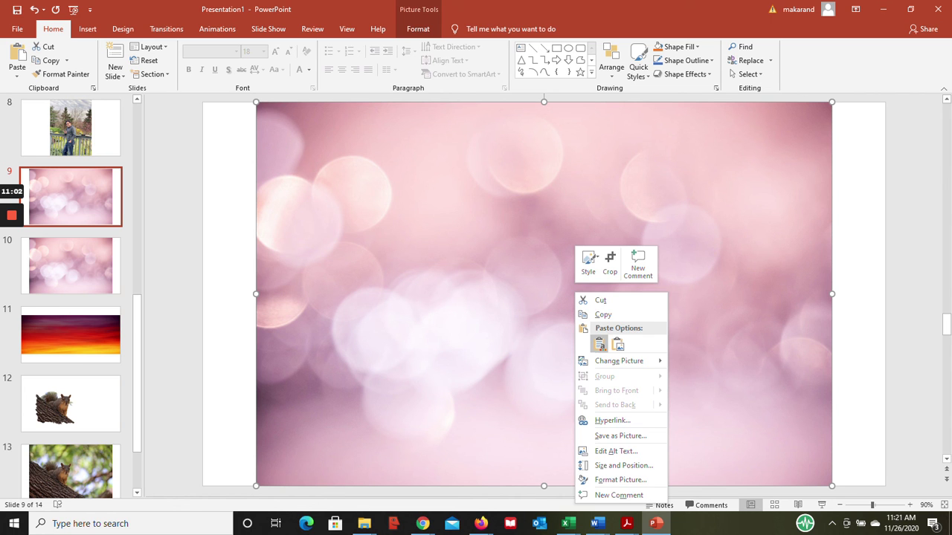
pyautogui.click(599, 344)
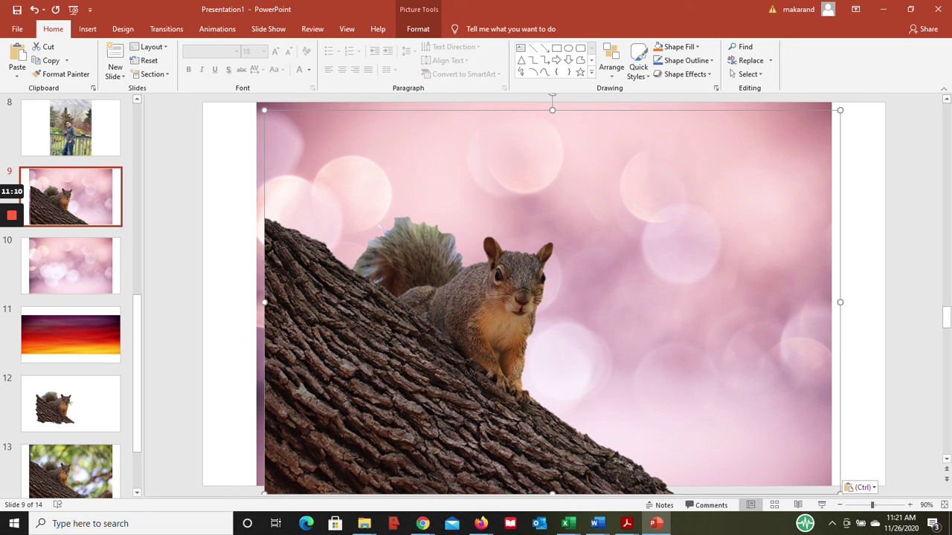
pyautogui.click(136, 112)
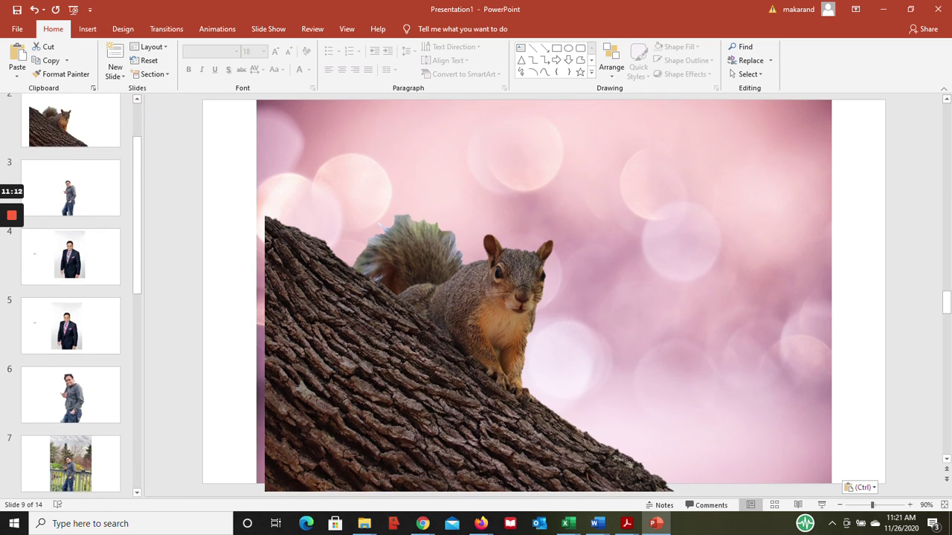
pyautogui.click(137, 112)
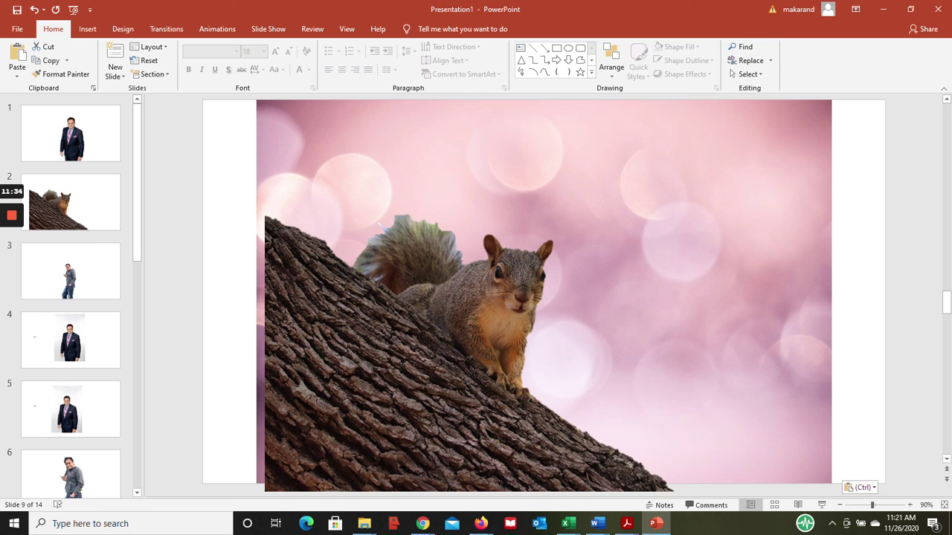
pyautogui.moveTo(12, 217)
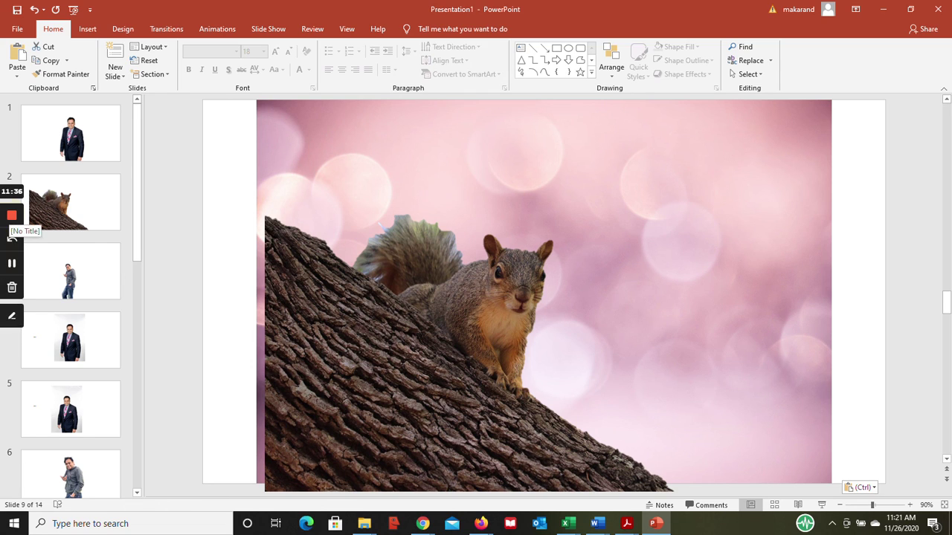